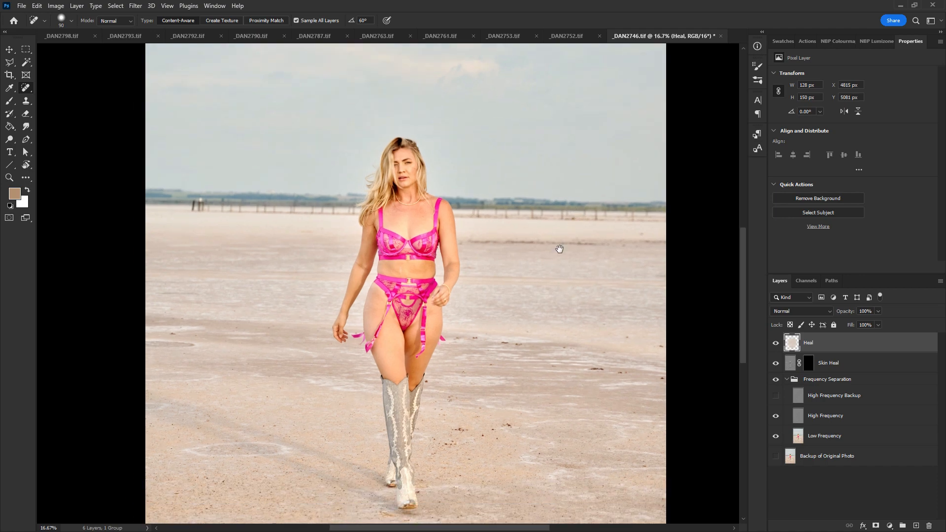
Step: Spot-heal the dark debris on the sand to the right of the boots on the Heal layer
left_click(459, 428)
left_click(510, 425)
left_click(494, 429)
left_click(480, 435)
left_click(494, 443)
Step: Spot-heal the marks on the model's midriff and thigh and the stray hairs around her face with a smaller brush
key("ctrl+plus")
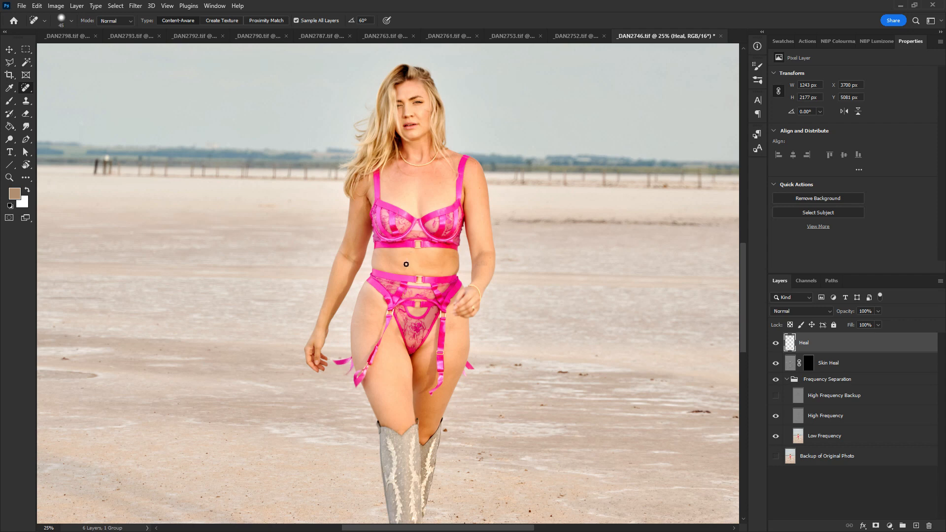
left_click(406, 264)
left_click(406, 264)
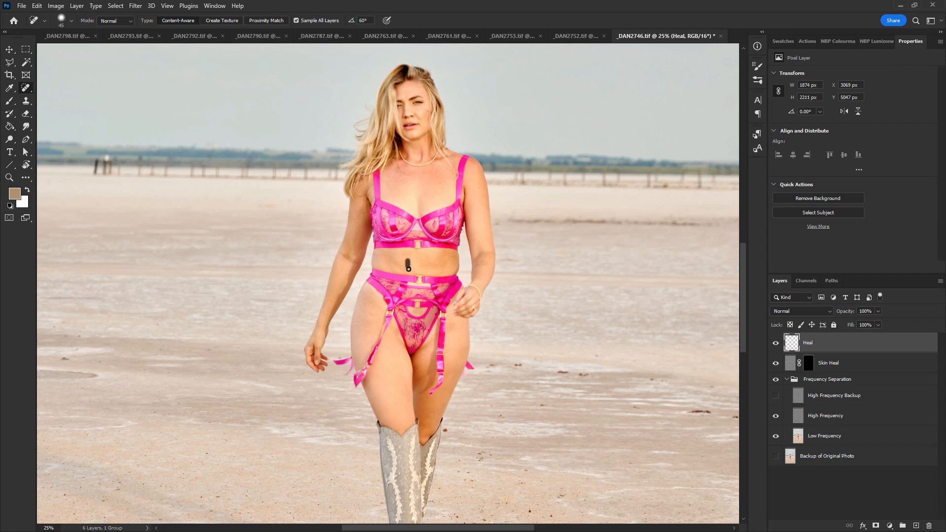
left_click(368, 386)
left_click(427, 112)
left_click_drag(366, 106, 375, 109)
scroll(389, 148, "up", 3)
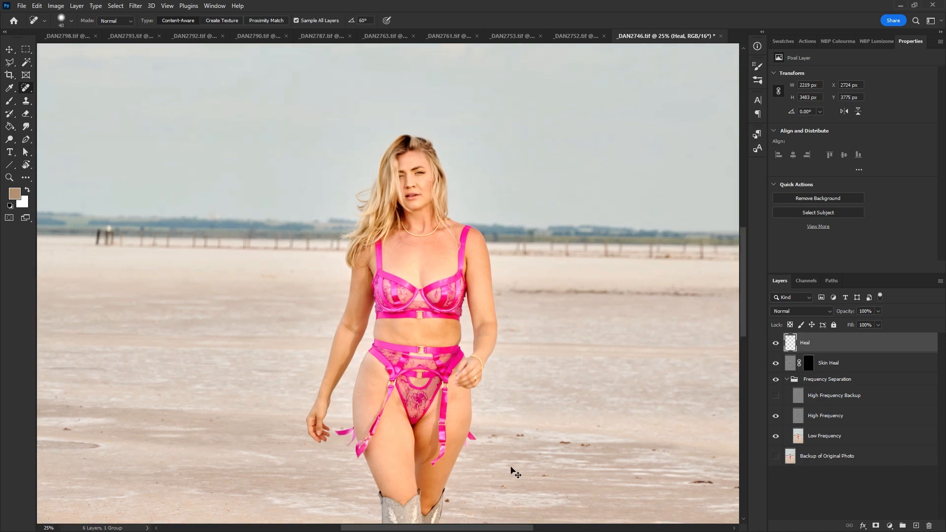
Step: Spot-heal the dark marks on the sand near the photo's right edge
key("ctrl+minus")
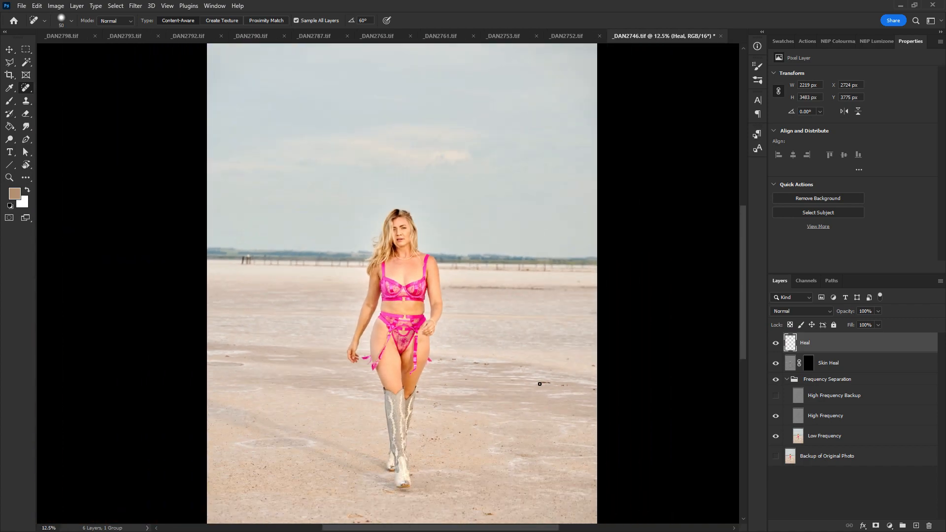
left_click_drag(543, 383, 545, 383)
left_click(569, 359)
left_click(593, 365)
left_click(594, 389)
left_click_drag(532, 471, 532, 414)
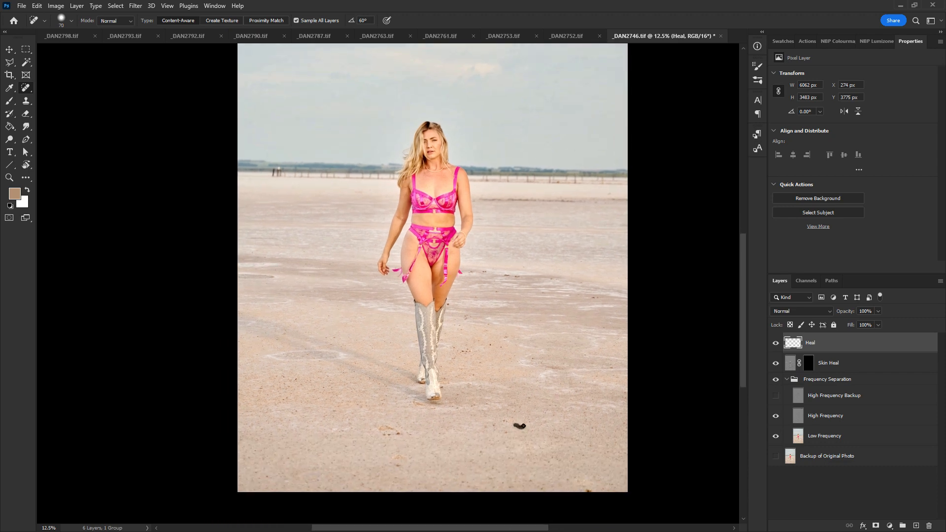
Step: Spot-heal the debris in the foreground below the boots and on the sand beside the legs with a 150 px brush
key("bracketright")
left_click_drag(384, 436, 394, 433)
left_click(398, 467)
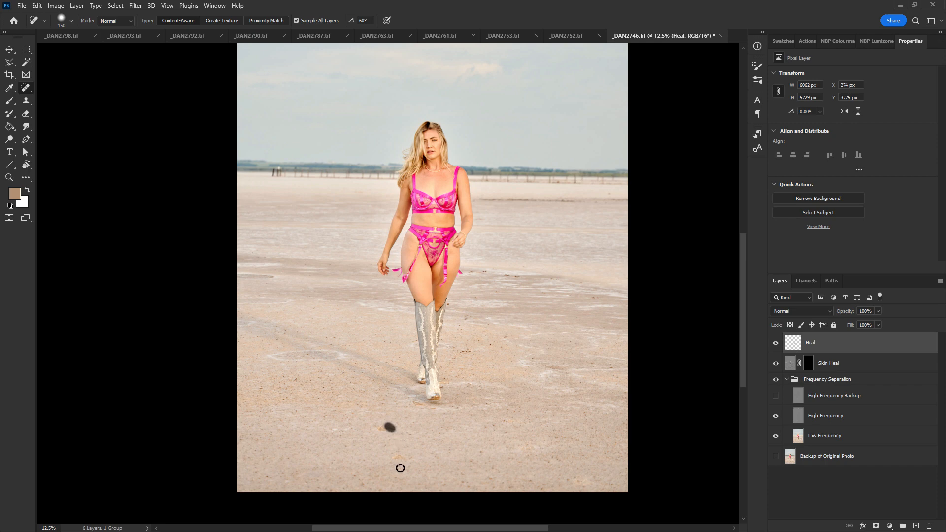
left_click_drag(483, 348, 504, 343)
left_click(507, 276)
left_click(519, 277)
left_click(485, 271)
Step: Check the retouched photo and close _DAN2746.tif, saving the changes
key("ctrl+plus")
left_click_drag(614, 160, 529, 261)
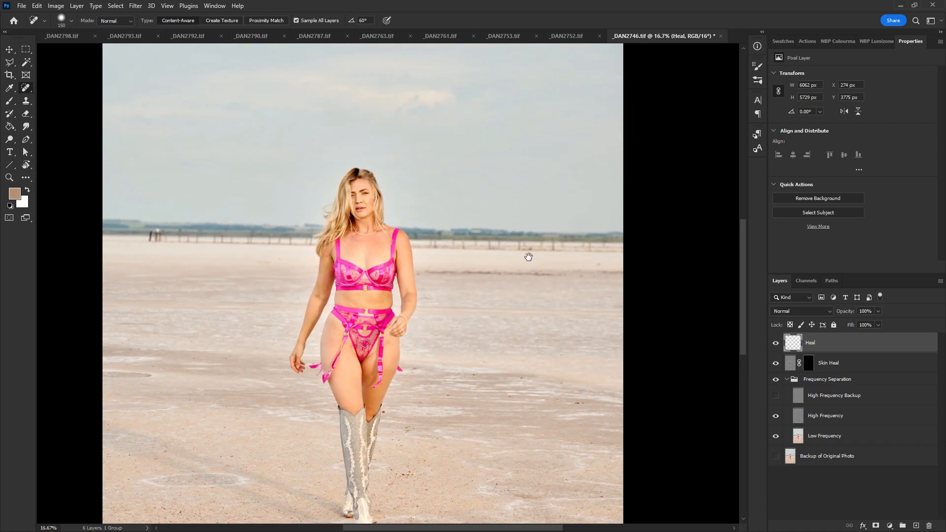
key("bracketleft")
key("ctrl+w")
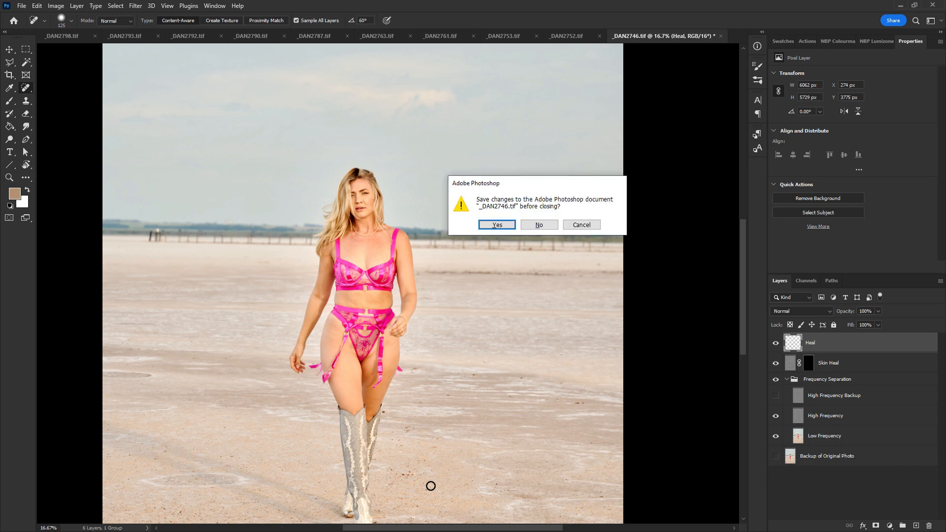
key("Return")
Step: Switch to _DAN2752.tif and spot-heal the dark marks on the sand to the right of the boots
left_click(565, 38)
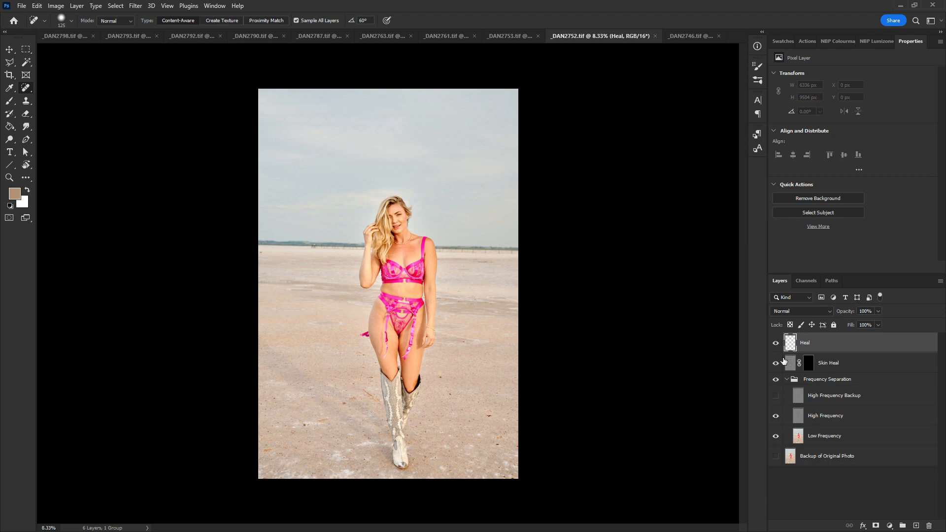
key("ctrl+plus")
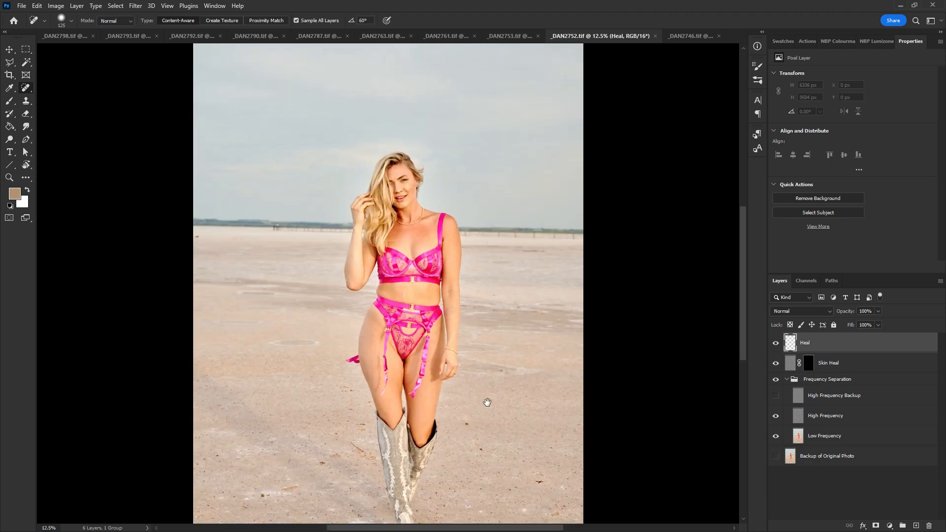
scroll(508, 335, "down", 3)
left_click(515, 287)
key("bracketleft")
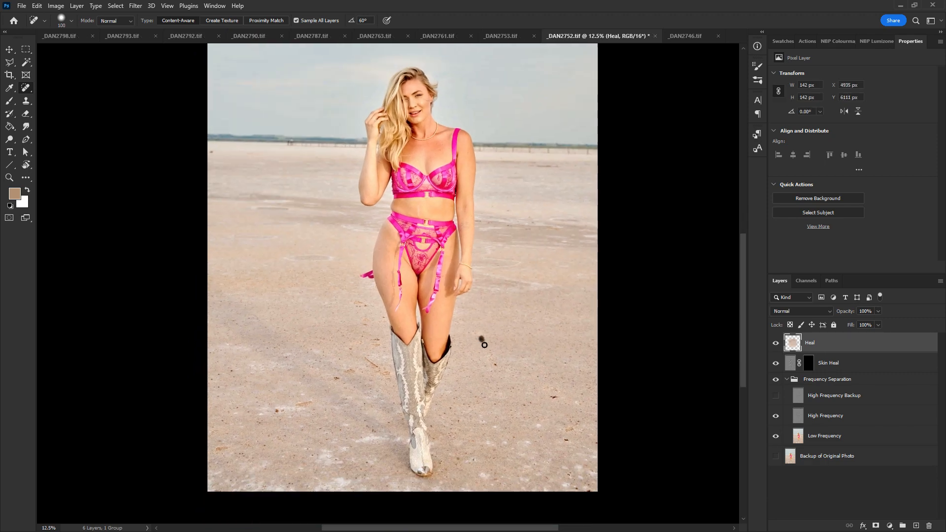
left_click_drag(550, 397, 562, 397)
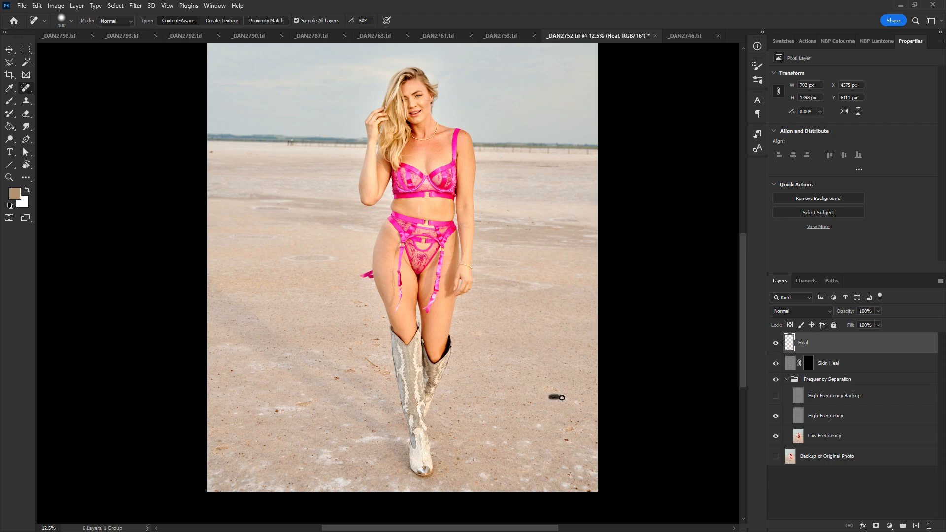
Step: Spot-heal the debris on the sand to the left of the boots
left_click(335, 378)
left_click(376, 340)
left_click(283, 411)
Step: Reduce the healing brush to 40 px and spot-heal small marks on the model's body and at her forehead
key("bracketleft")
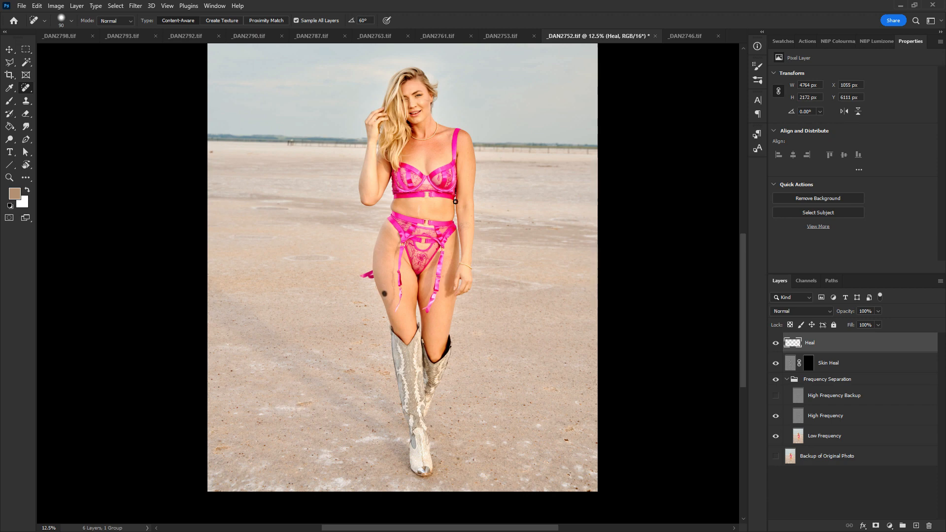
key("bracketleft")
key("ctrl+plus")
key("ctrl+plus")
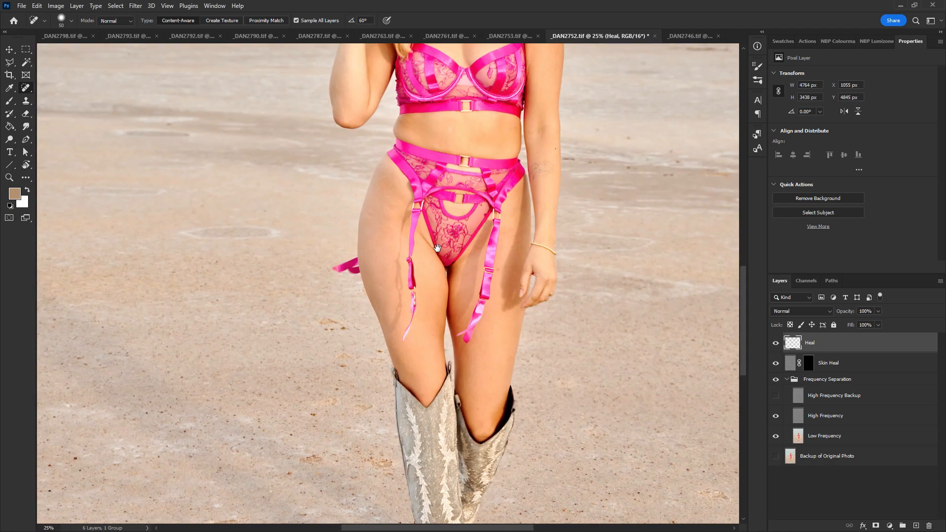
left_click_drag(437, 148, 392, 309)
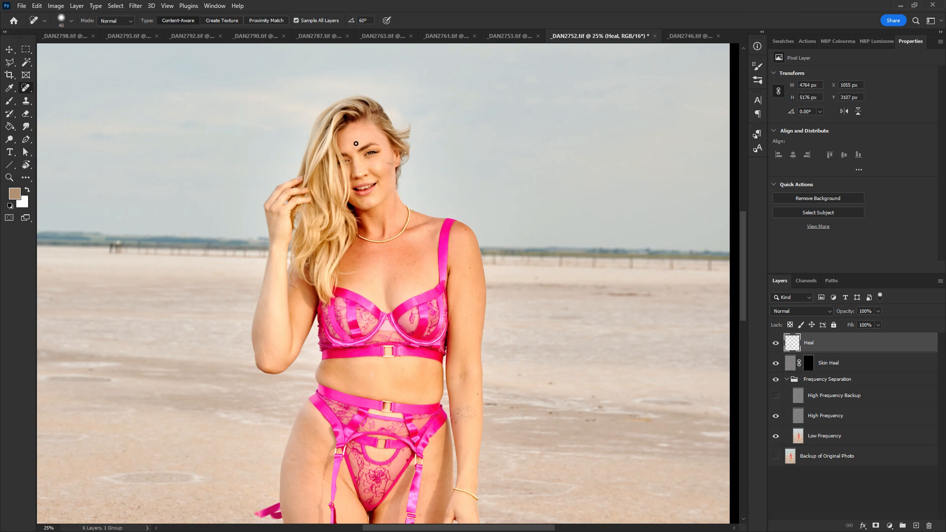
left_click_drag(356, 143, 358, 140)
Step: Spot-heal the debris on the sand near the photo's lower right corner with an 80 px brush
key("ctrl+minus")
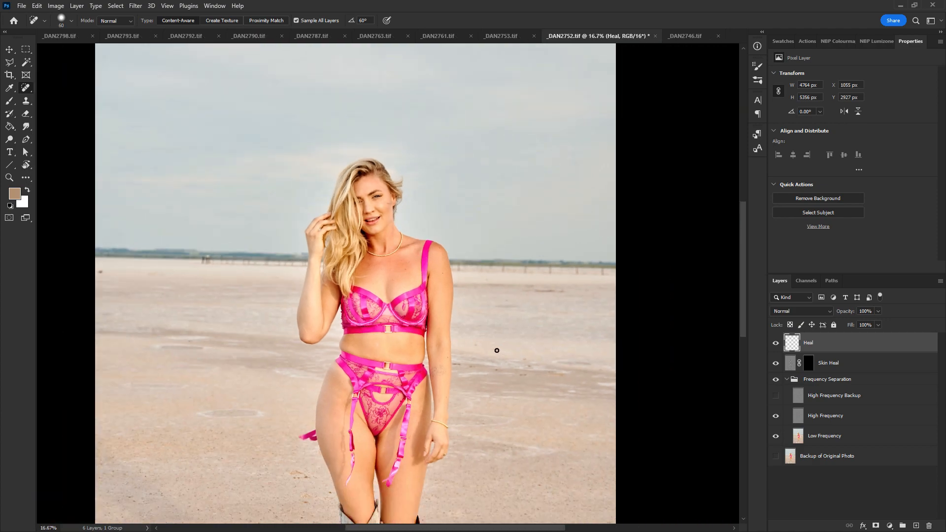
scroll(564, 355, "down", 3)
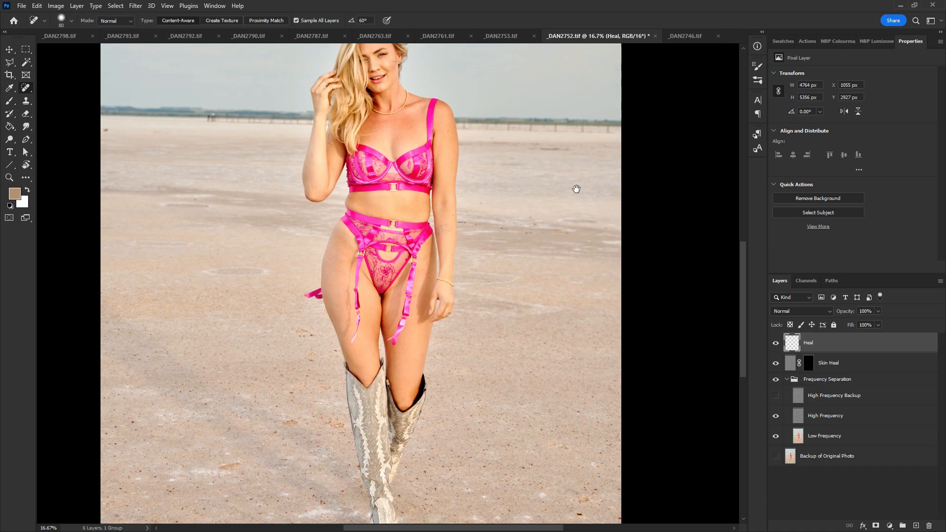
scroll(576, 226, "down", 1)
scroll(576, 226, "down", 1)
left_click(579, 382)
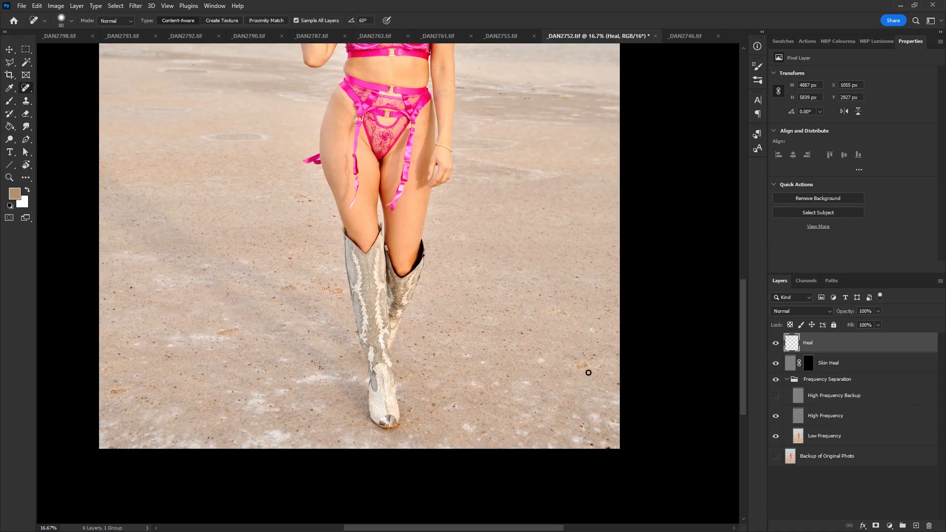
Step: Spot-heal the dark spot below the horizon at the photo's left edge, and save and close _DAN2752.tif
key("ctrl+minus")
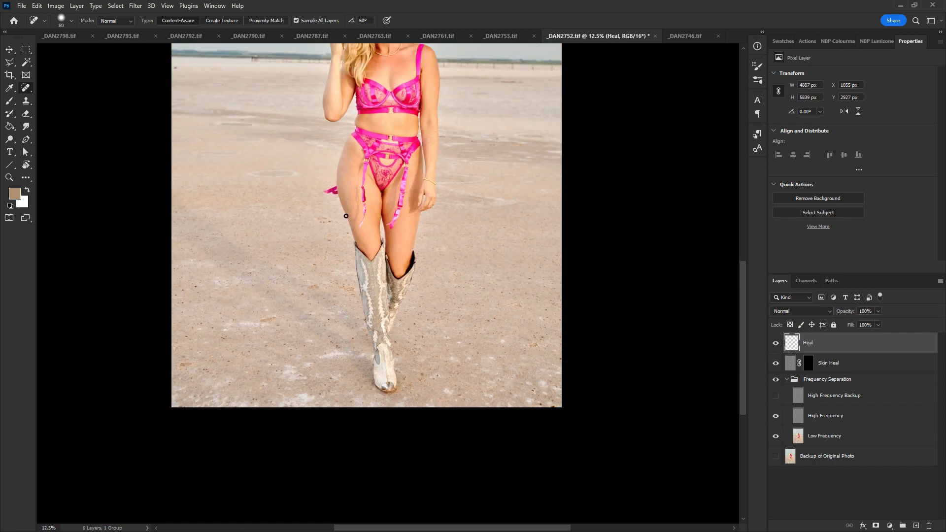
left_click_drag(518, 170, 495, 350)
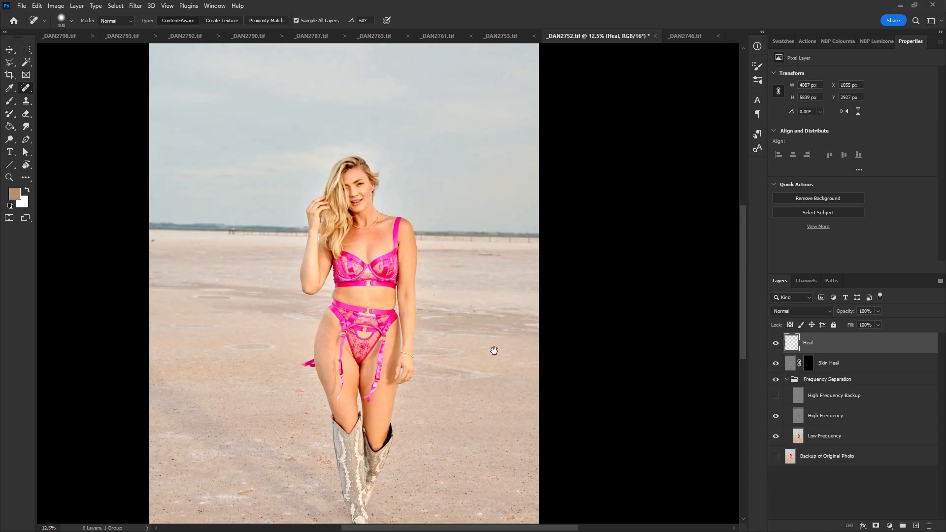
left_click(152, 241)
key("ctrl+w")
key("Escape")
Step: Switch to the Heal layer of _DAN2753.tif and spot-heal the dark marks right of the boots with a 150 px brush
left_click(491, 36)
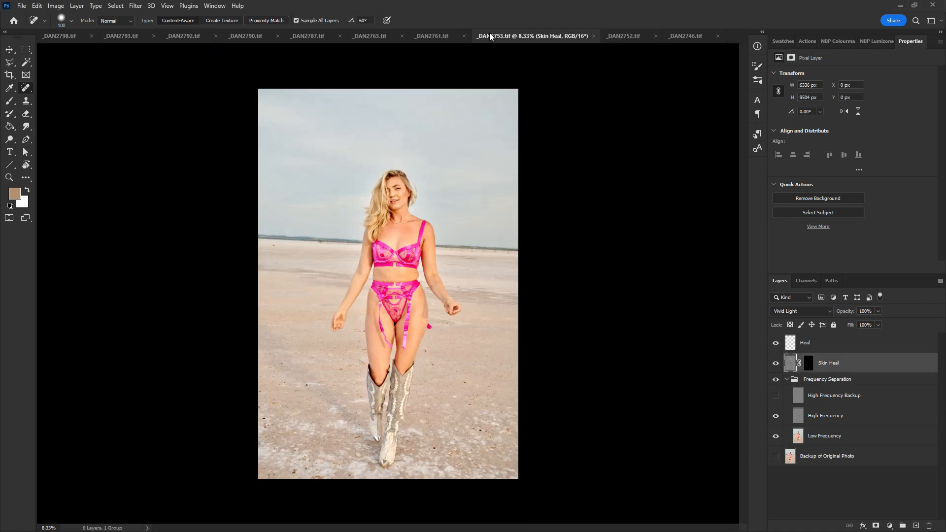
left_click(818, 340)
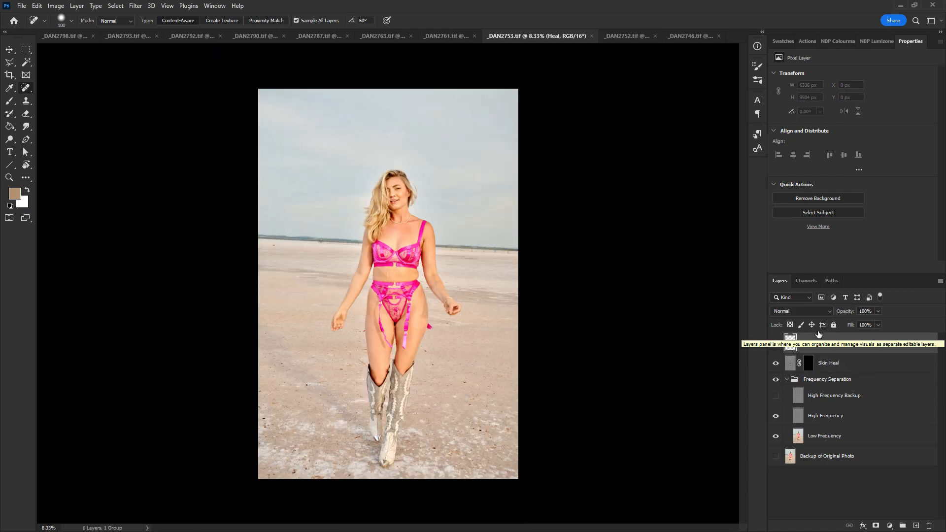
key("ctrl+plus")
key("bracketright")
key("bracketright")
scroll(528, 414, "down", 3)
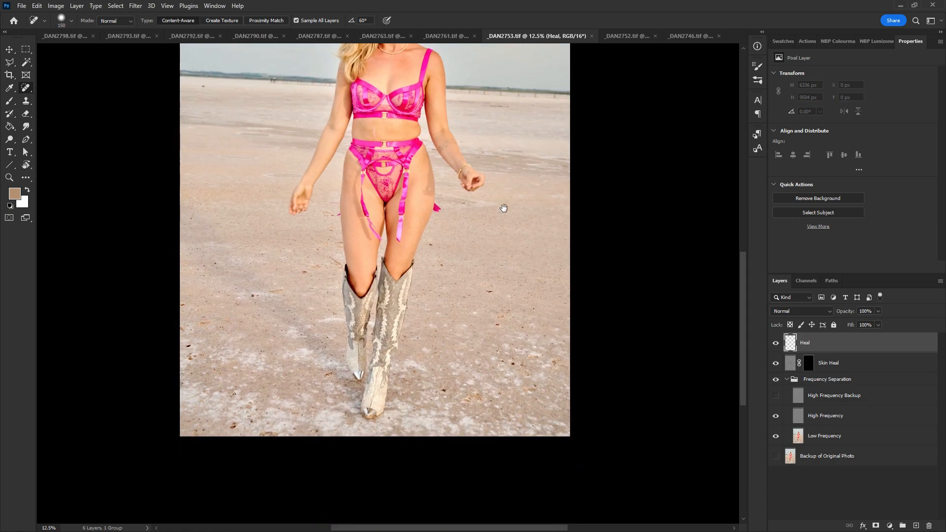
left_click(491, 295)
left_click(498, 326)
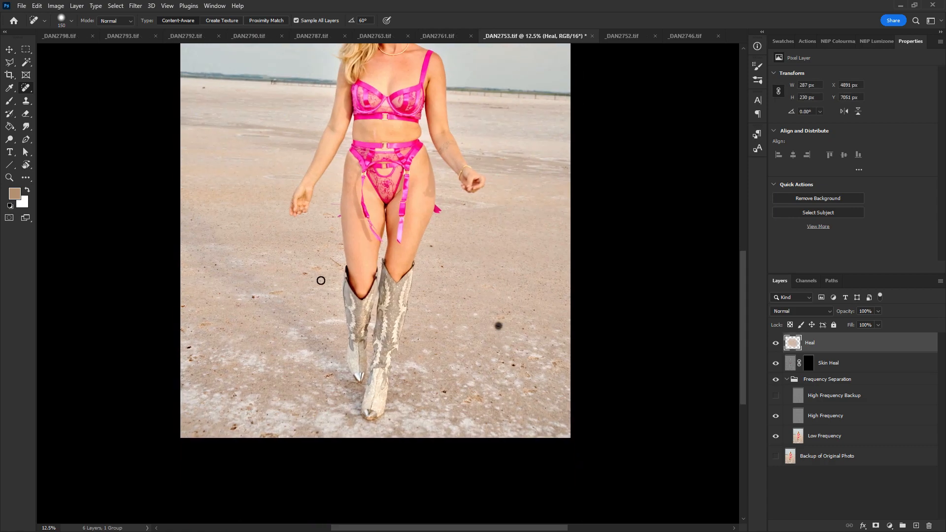
Step: Spot-heal the dark debris on the sand left of the boots and along the photo's lower edge
left_click(252, 296)
left_click(190, 346)
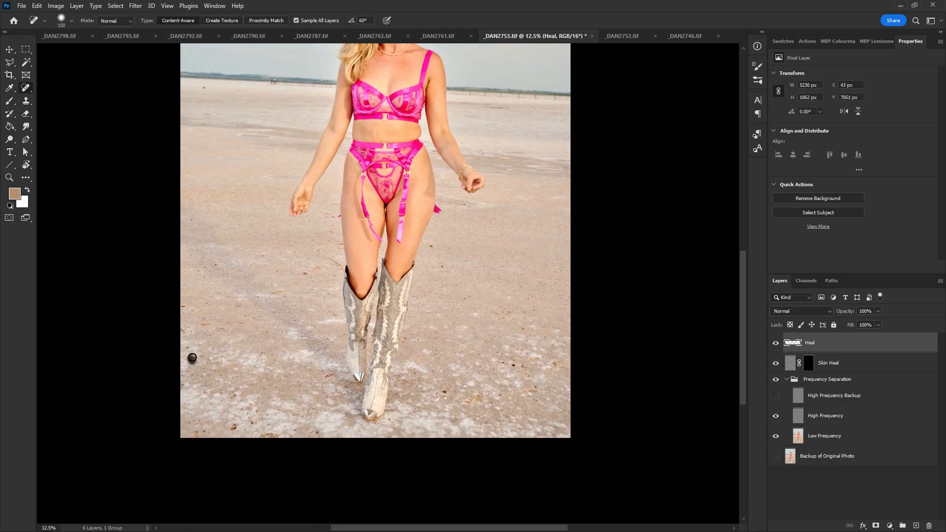
left_click(194, 354)
left_click(236, 426)
left_click(269, 432)
left_click(307, 274)
Step: Reduce the healing brush to 90 px and spot-heal the mark near the horizon at the photo's left edge
key("bracketleft")
key("bracketleft")
key("bracketleft")
left_click(203, 87)
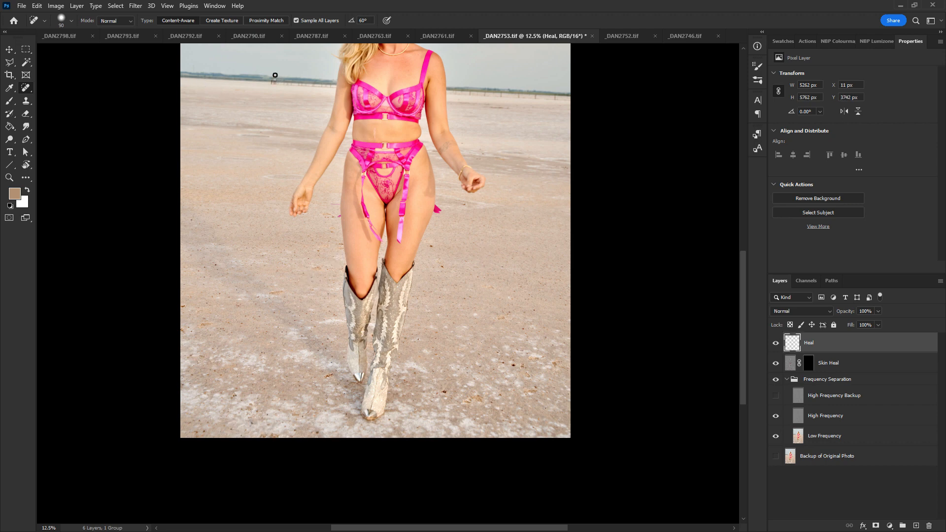
Step: Spot-heal the small marks on the model's midriff
left_click_drag(438, 321, 406, 457)
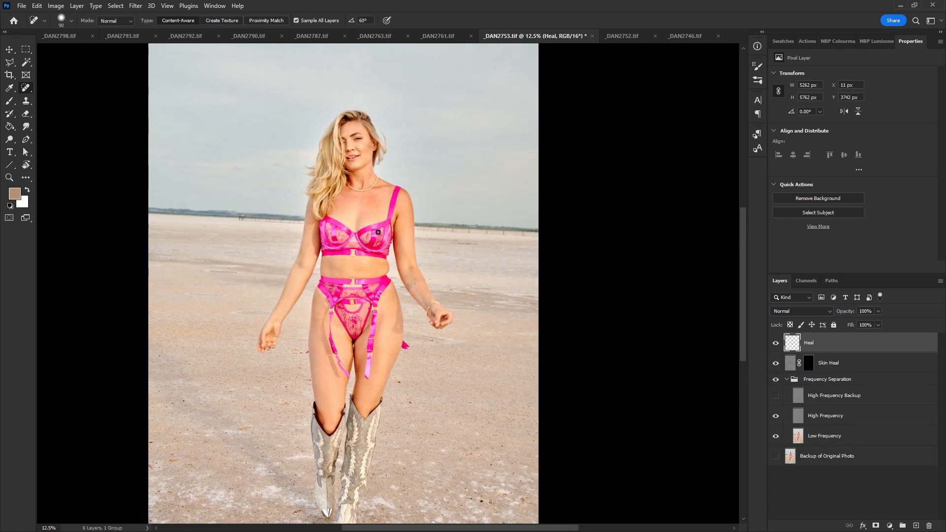
left_click_drag(345, 261, 347, 262)
left_click(358, 258)
key("bracketleft")
Step: Enlarge the healing brush to 125 px and spot-heal the marks on the ground to the model's right-hand side of the photo
key("bracketright")
key("bracketright")
key("bracketright")
key("bracketright")
left_click_drag(458, 244, 486, 245)
left_click_drag(542, 413, 526, 280)
left_click(467, 364)
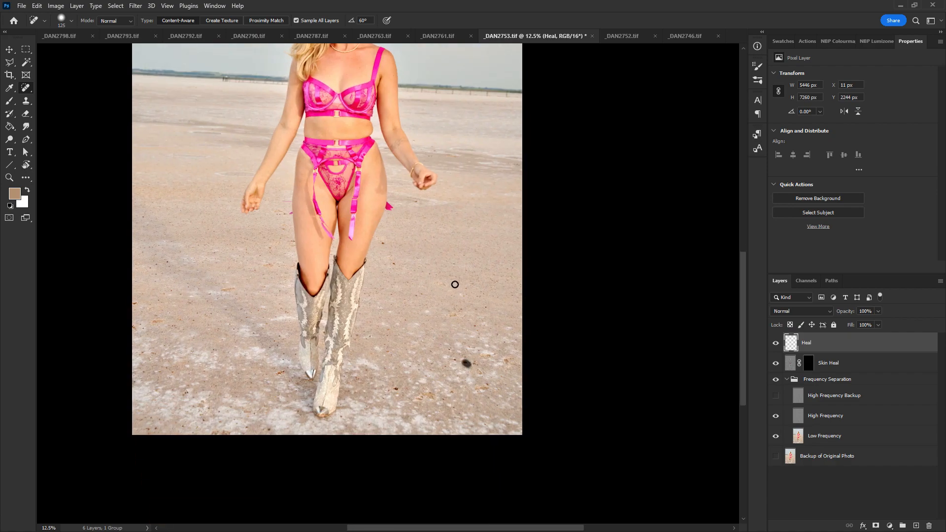
Step: Spot-heal the marks on the sand beside the right boot top and the mark on the left thigh
left_click(393, 266)
left_click(396, 260)
left_click(300, 230)
Step: Close _DAN2753.tif and save its changes
left_click_drag(443, 158, 482, 279)
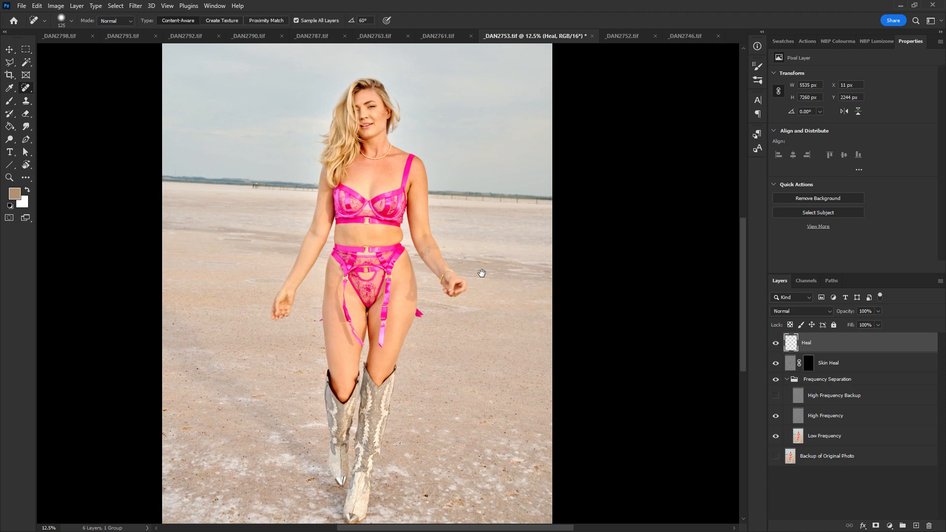
key("ctrl+w")
left_click(496, 224)
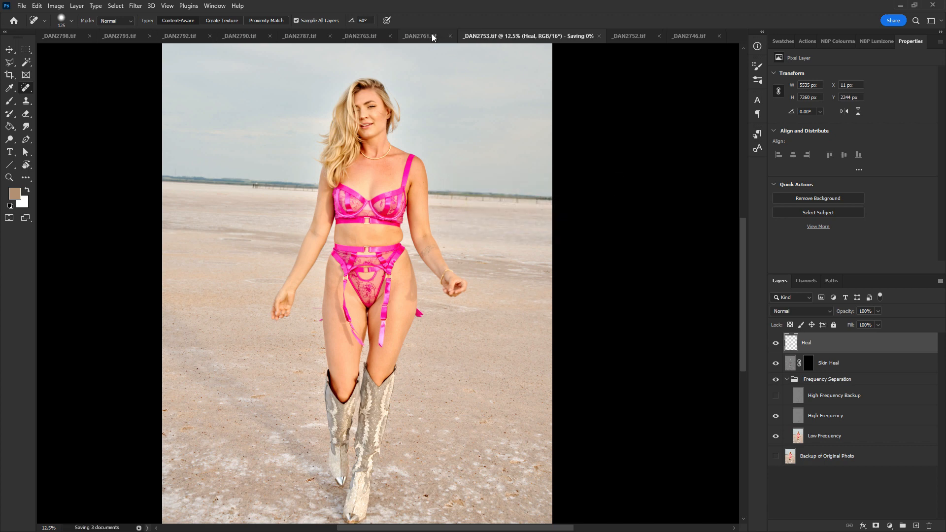
Step: Switch to the Heal layer of _DAN2761.tif and spot-heal the dark marks on the sand, enlarging the brush to 175 px
left_click(421, 37)
left_click(808, 348)
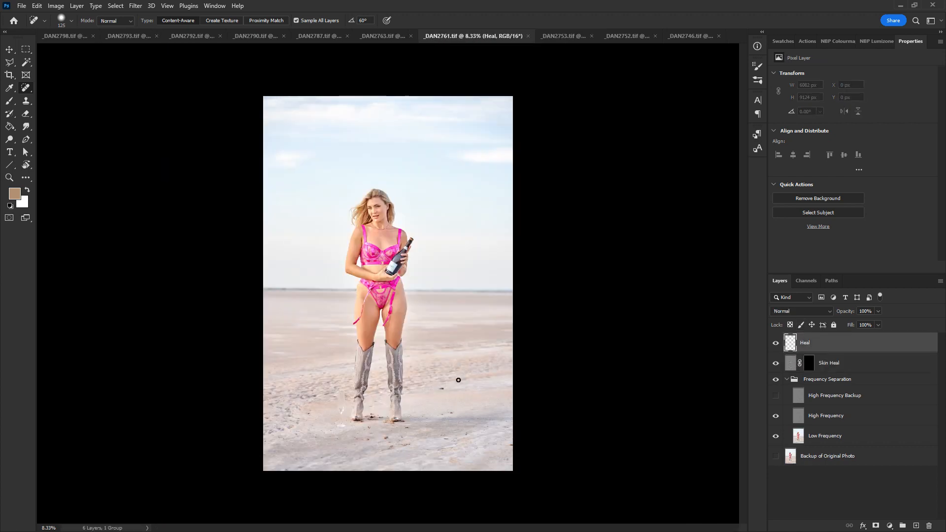
left_click(442, 389)
key("bracketright")
key("bracketright")
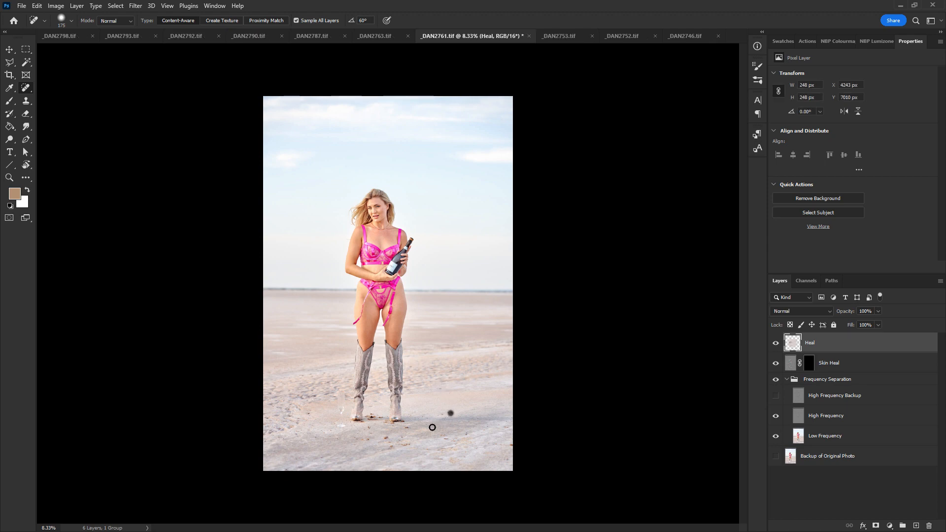
left_click(384, 438)
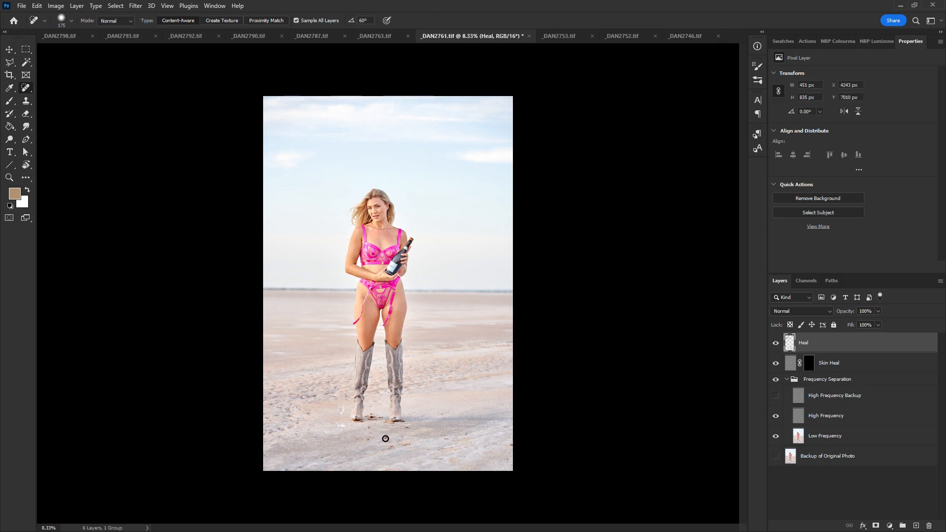
Step: Spot-heal the debris on the sand between the boots and near the photo's right edge
left_click(373, 417)
left_click(369, 416)
left_click(369, 417)
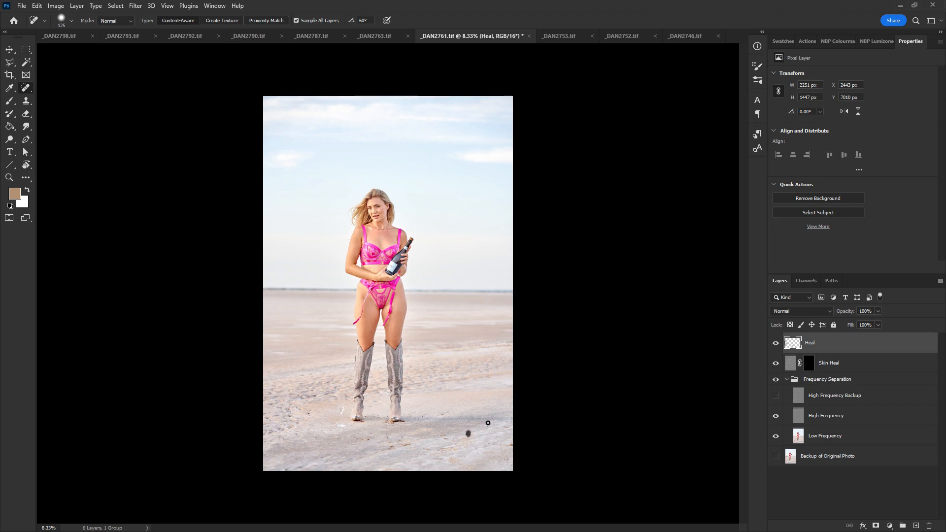
left_click(507, 428)
Step: Spot-heal the marks on the thigh beside the garter strap in _DAN2761.tif, using a smaller brush
key("ctrl+plus")
key("ctrl+plus")
left_click_drag(494, 341, 509, 319)
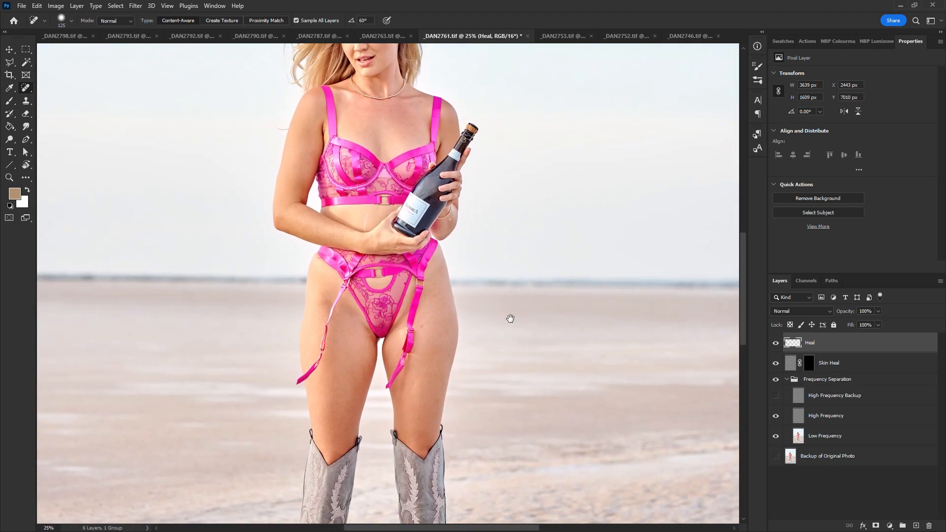
key("[")
key("[")
left_click(421, 324)
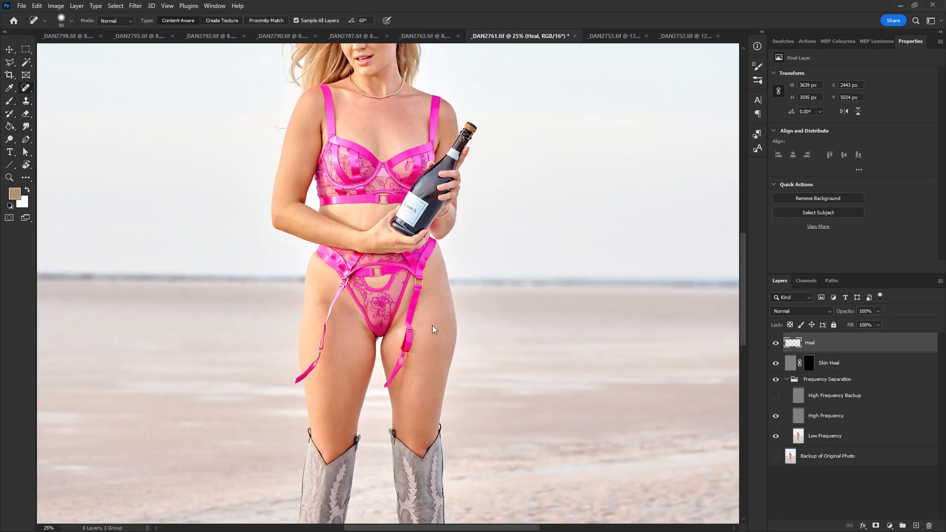
key("[")
key("[")
key("[")
left_click(440, 307)
Step: Spot-heal the small skin marks on the upper body and face with the brush reduced to 30 px
key("bracketleft")
key("bracketleft")
left_click_drag(420, 116, 390, 348)
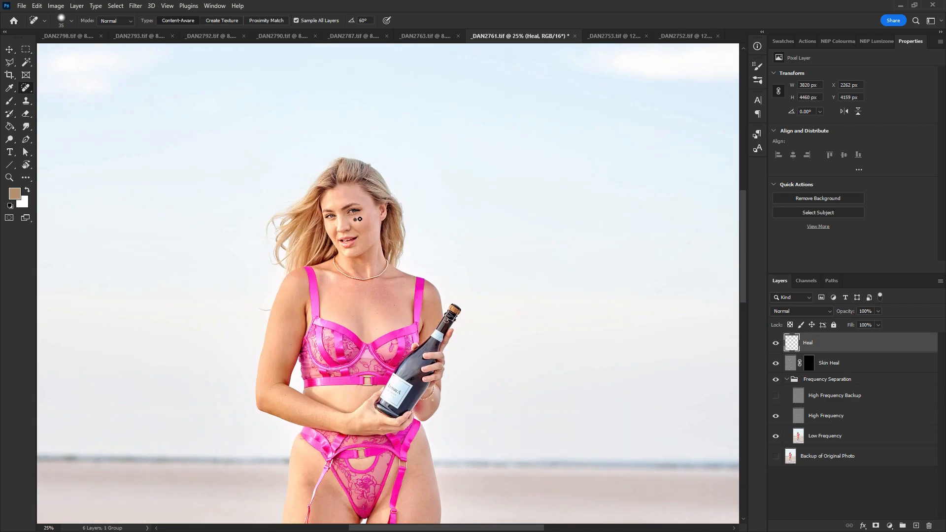
key("ctrl+plus")
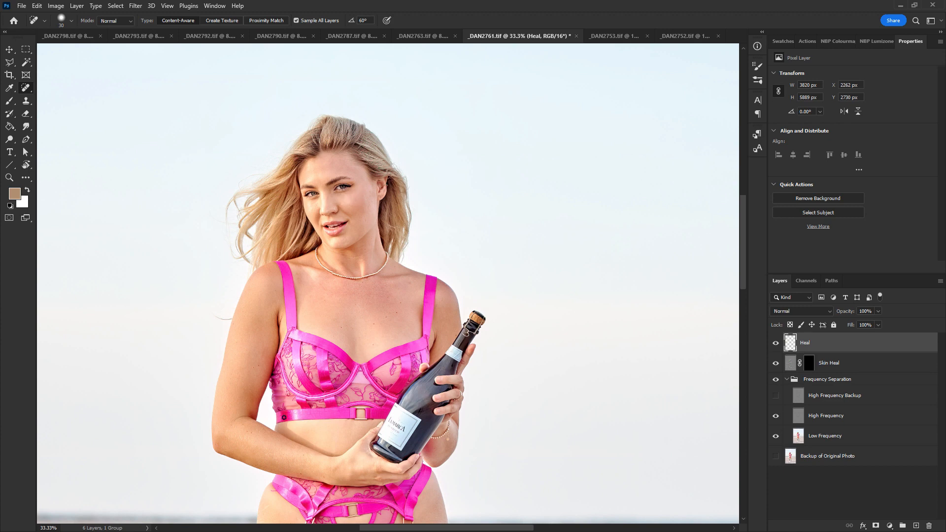
Step: Close _DAN2761.tif and save its changes
key("ctrl+minus")
key("ctrl+minus")
key("ctrl+minus")
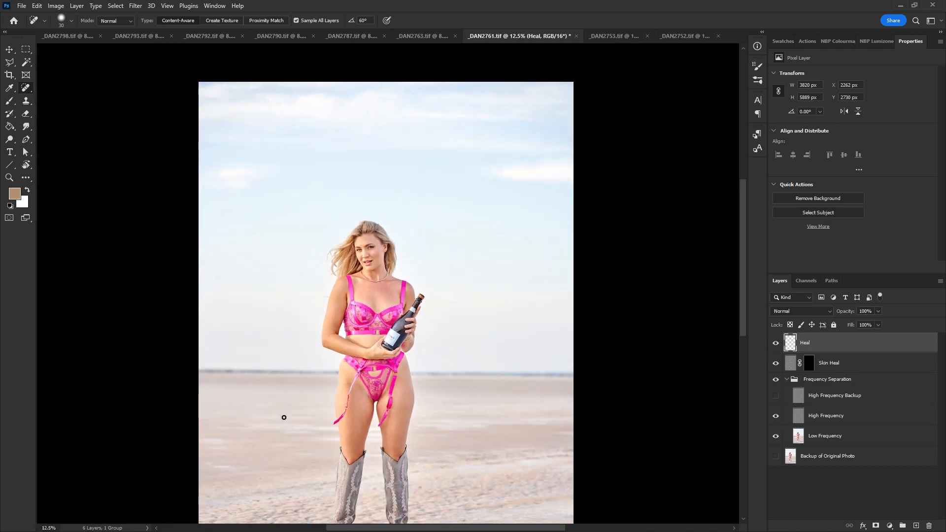
key("ctrl+w")
key("Return")
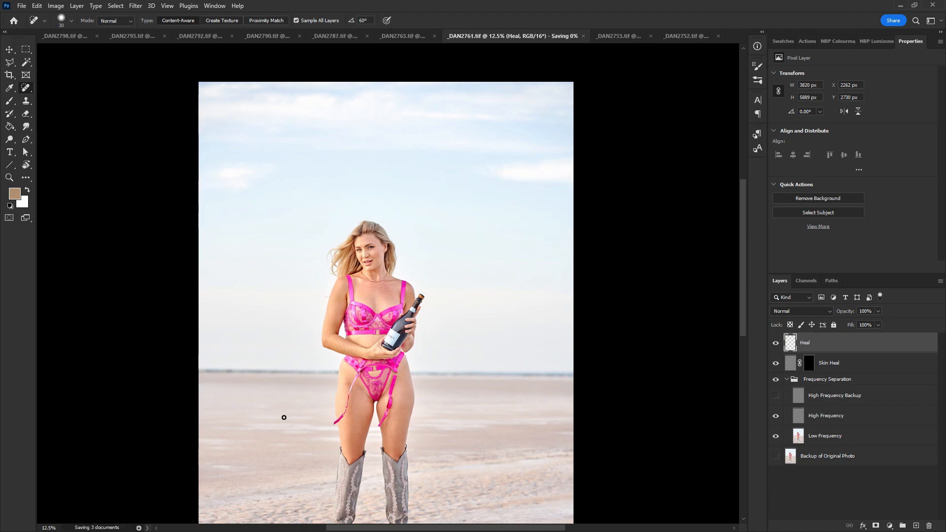
Step: Switch to the Heal layer of _DAN2763.tif and spot-heal the dark marks on the sand right of the boots with a 90 px brush
left_click(410, 37)
left_click(827, 342)
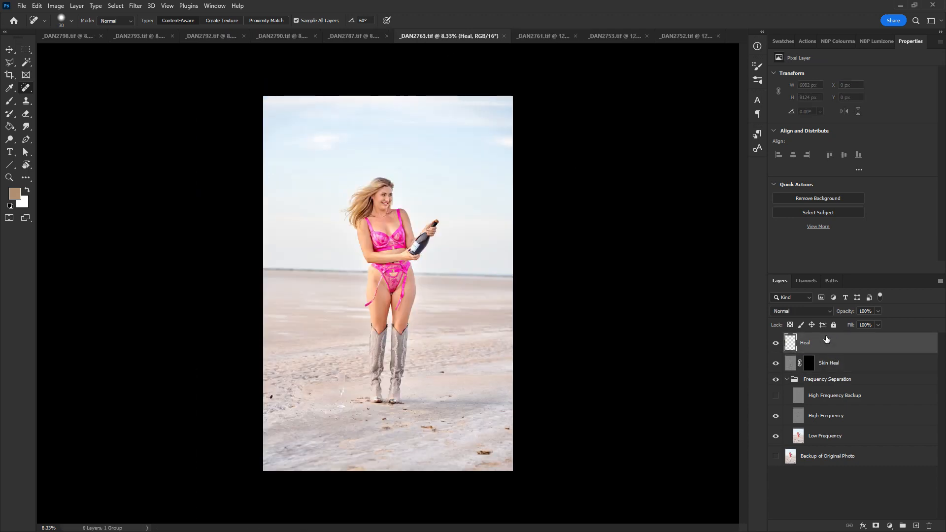
key("z")
key("ctrl+plus")
key("ctrl+plus")
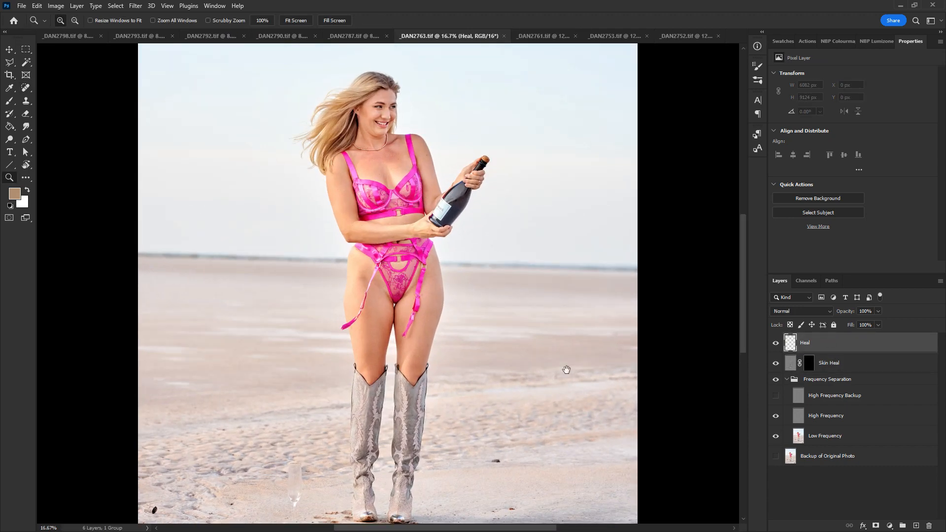
left_click_drag(562, 386, 572, 205)
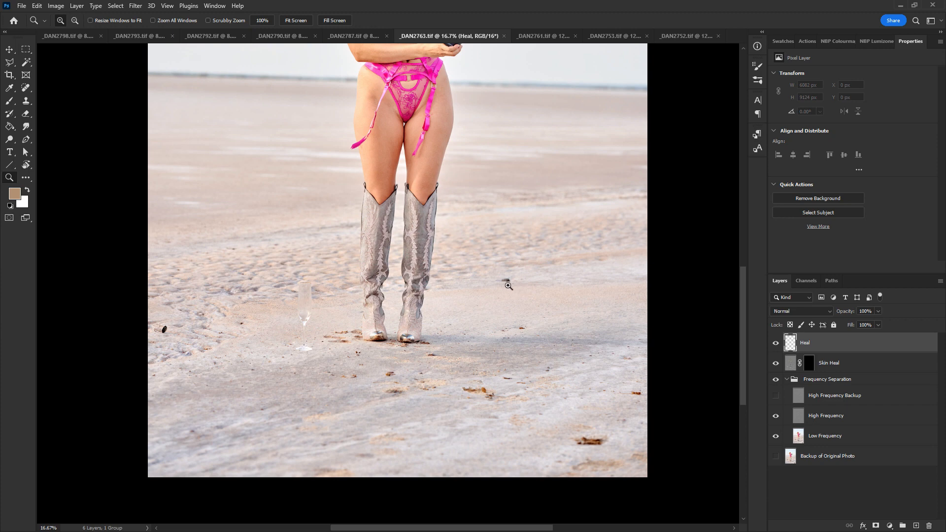
key("j")
key("bracketright")
key("bracketright")
left_click_drag(502, 279, 507, 280)
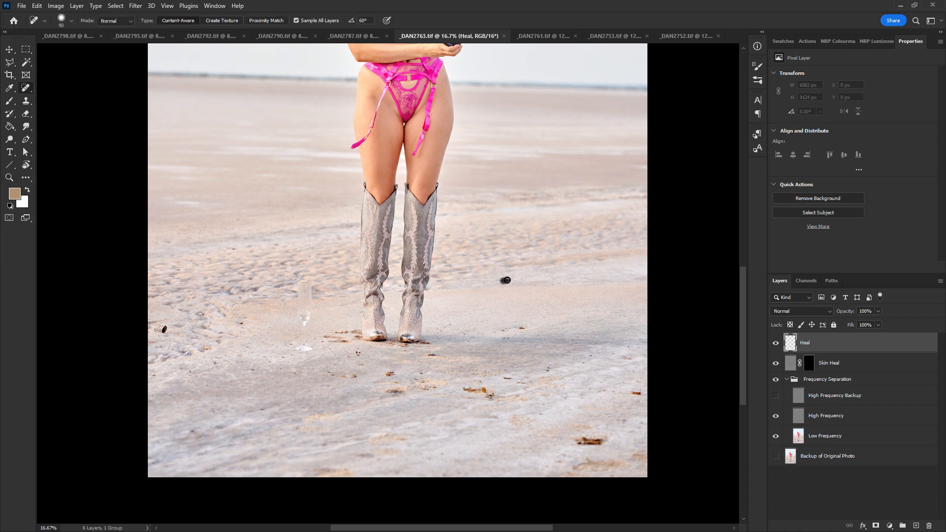
left_click_drag(504, 332, 522, 327)
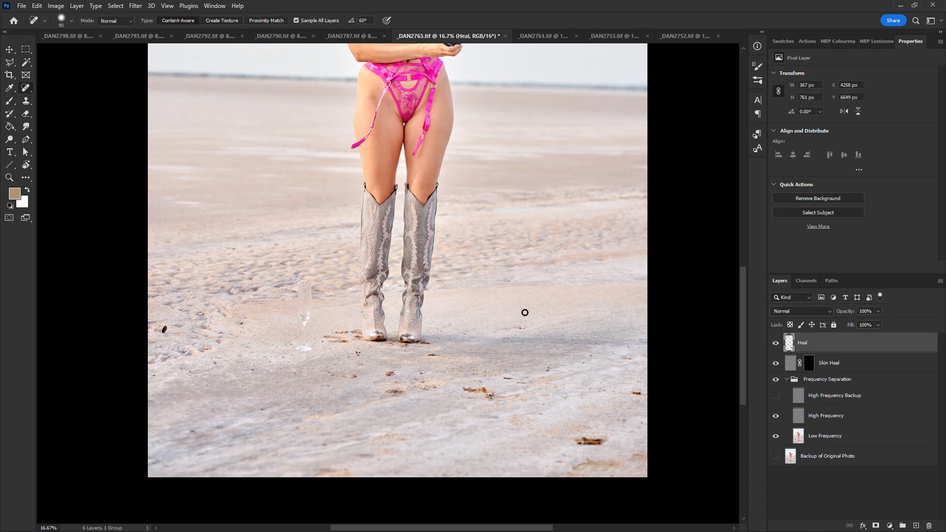
Step: Spot-heal the debris on the sand in the photo's lower right area and in front of the boots
left_click_drag(578, 439, 604, 440)
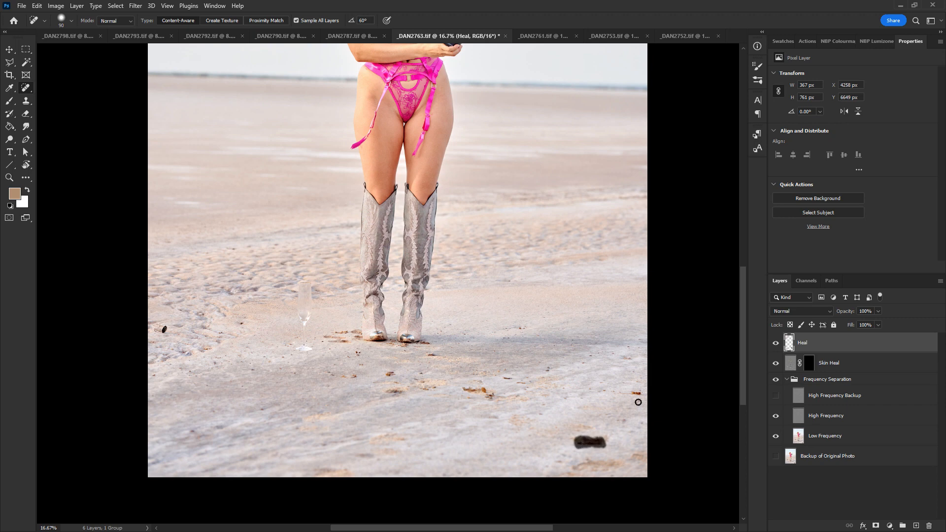
left_click_drag(632, 394, 627, 386)
left_click_drag(385, 376, 400, 392)
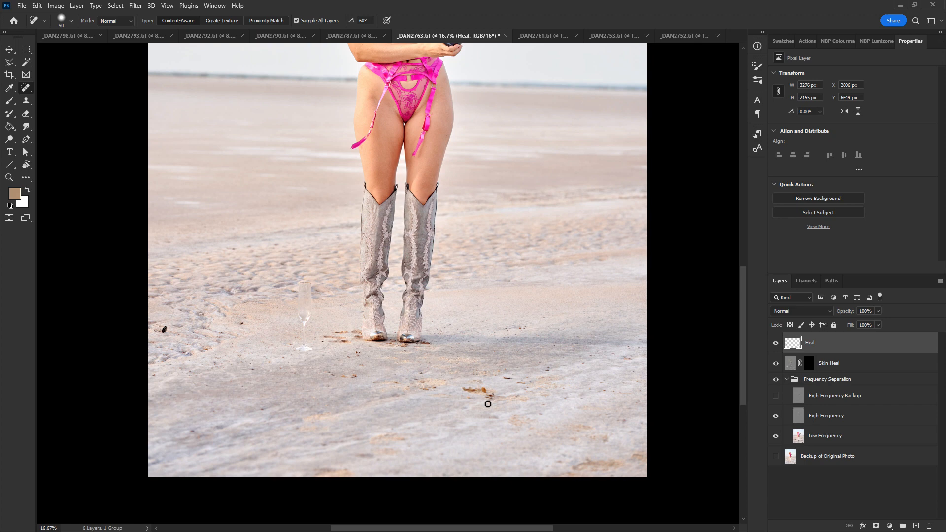
left_click_drag(468, 389, 492, 395)
left_click(505, 377)
left_click(523, 328)
left_click(549, 372)
Step: Spot-heal the debris beside the left boot and the dark object near the photo's left edge
mouse_move(326, 338)
left_mouse_down()
mouse_move(352, 333)
mouse_move(342, 338)
left_mouse_up()
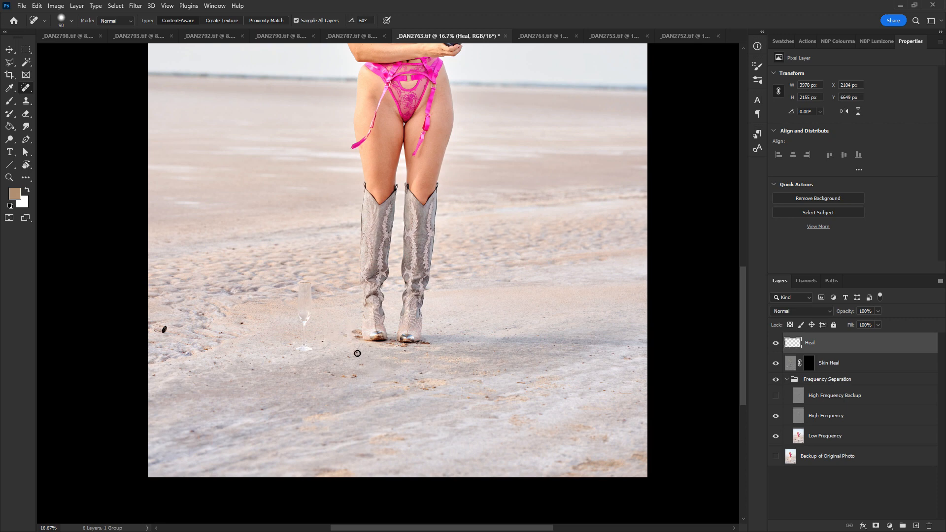
left_click(358, 354)
left_click(355, 376)
left_click(346, 378)
left_click_drag(165, 328, 153, 328)
left_click(155, 330)
Step: Spot-heal the marks on the thigh, upper body and face, reducing the brush to 20 px
scroll(345, 310, "up", 5)
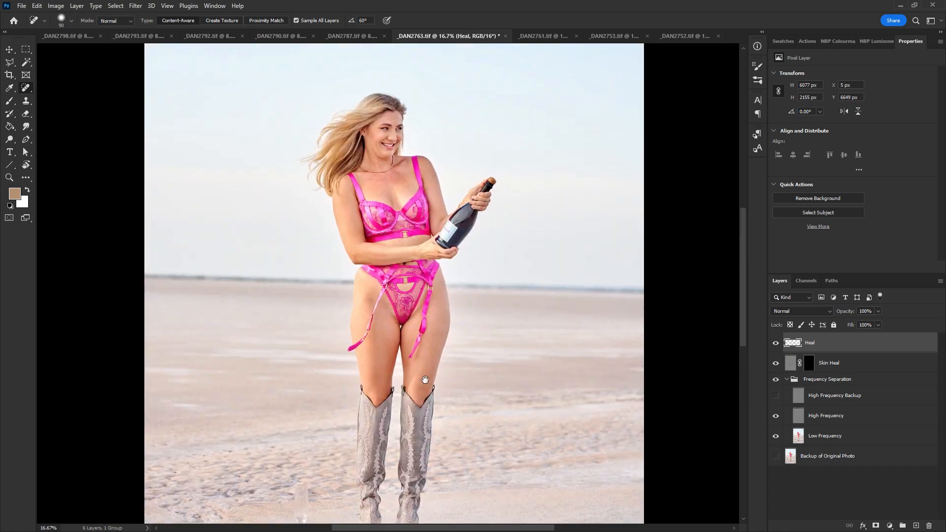
left_click(368, 299)
key("[")
key("ctrl+plus")
key("ctrl+plus")
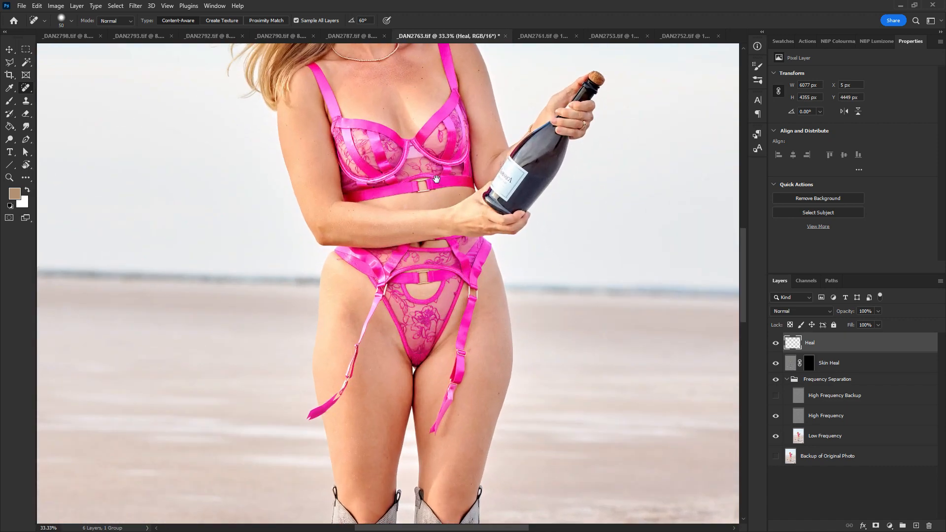
left_click_drag(430, 186, 429, 330)
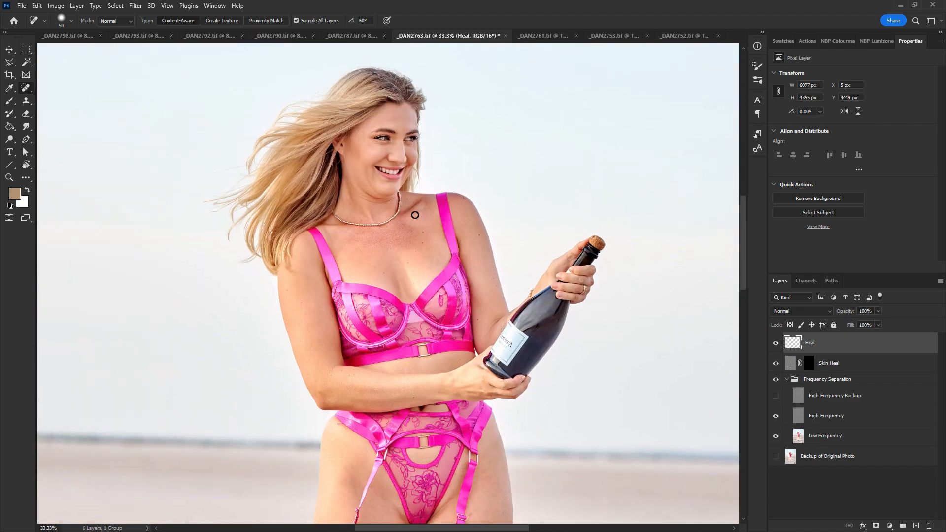
key("bracketleft")
key("bracketleft")
Step: Close _DAN2763.tif and save its changes
key("ctrl+minus")
key("ctrl+minus")
key("ctrl+w")
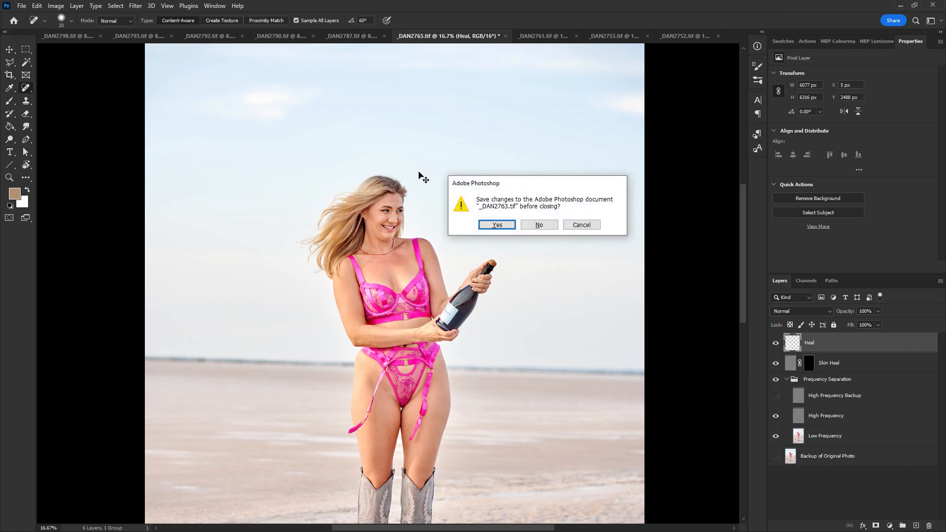
key("Return")
Step: Switch to the Heal layer of _DAN2787.tif and spot-heal the dark marks on the sand left of the boots with a 100 px brush
left_click(340, 38)
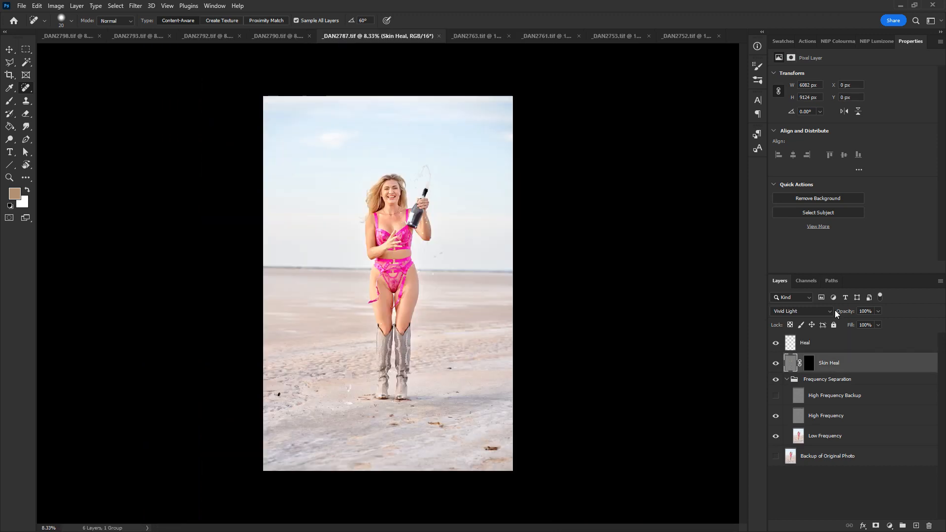
key("ctrl+plus")
key("ctrl+plus")
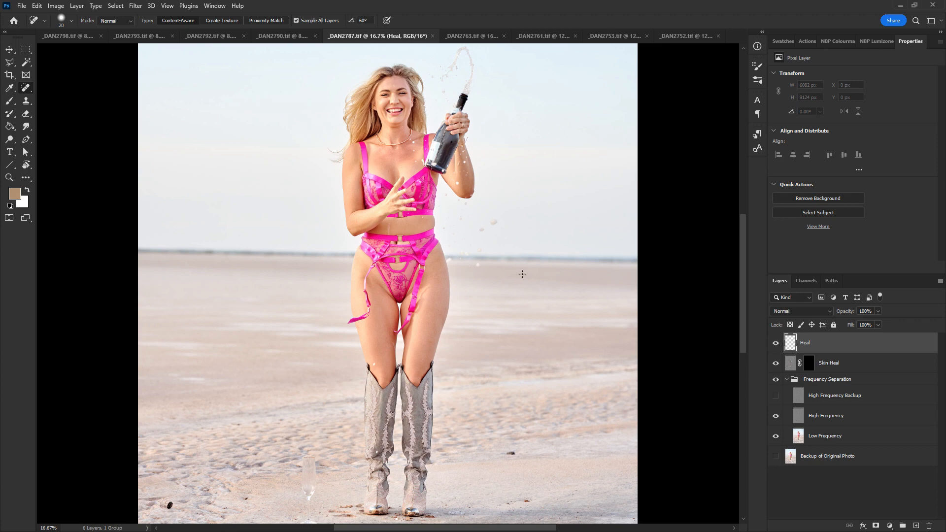
scroll(527, 266, "up", 2)
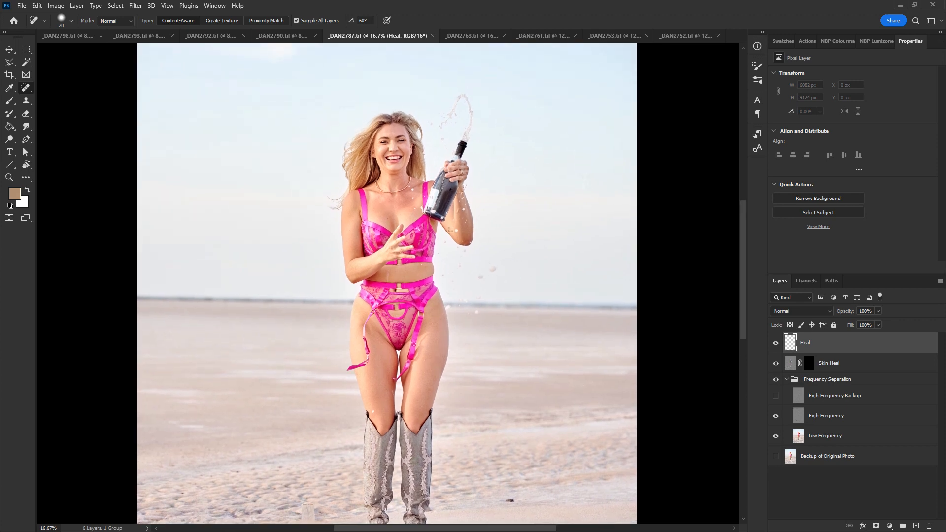
left_click_drag(528, 301, 513, 156)
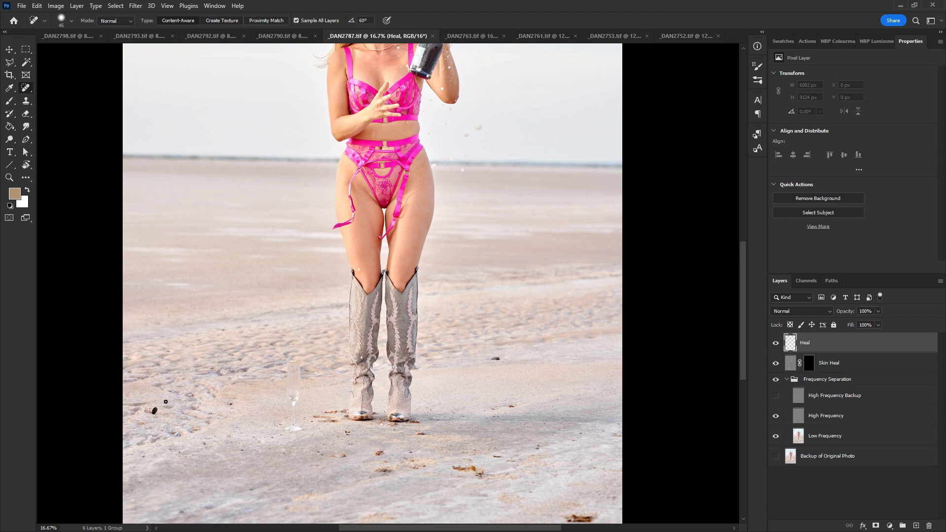
key("bracketright")
key("bracketright")
key("bracketright")
left_click_drag(148, 412, 160, 414)
left_click(231, 404)
Step: Spot-heal the dark mark and brown debris on the sand right of the boots and near the photo's lower right corner
left_click_drag(580, 353, 557, 289)
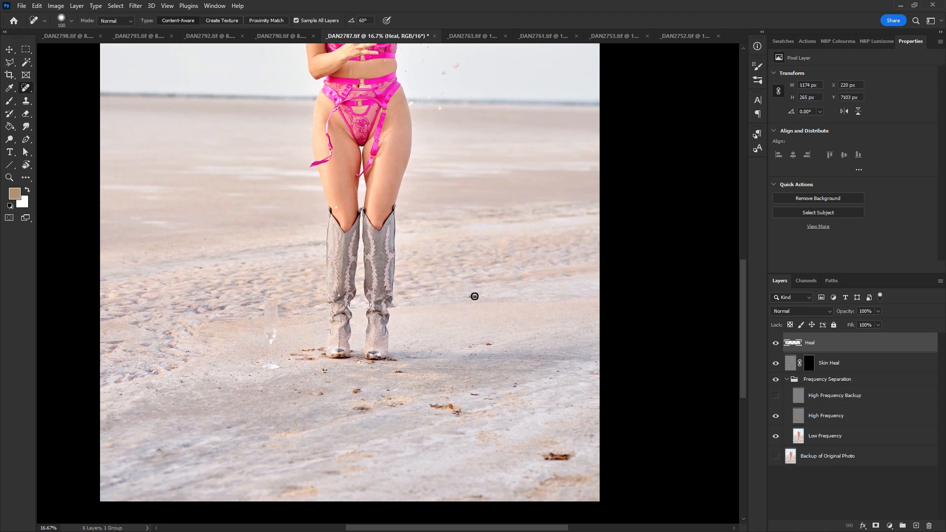
left_click_drag(467, 298, 482, 298)
left_click(489, 345)
left_click_drag(544, 454, 571, 458)
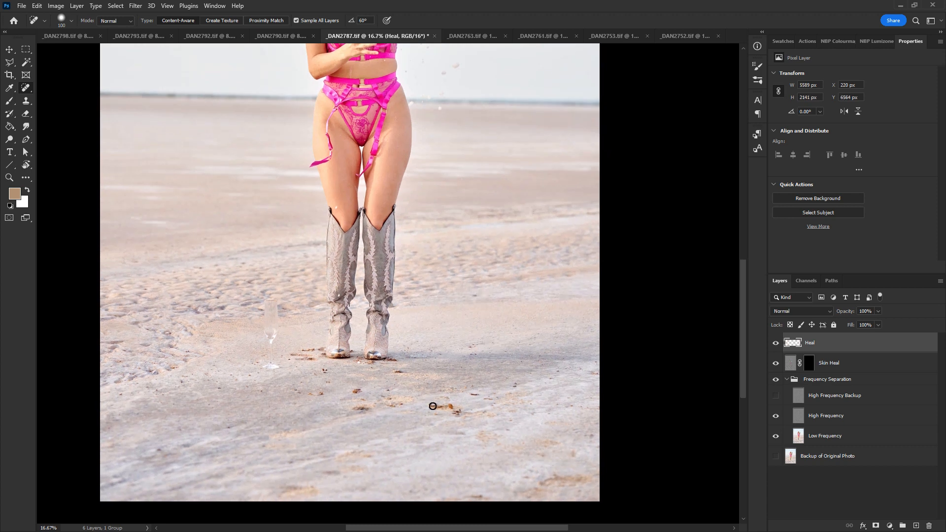
left_click_drag(434, 406, 471, 408)
left_click(490, 396)
Step: Spot-heal the small pieces of debris on the sand directly in front of the boots
left_click(358, 408)
left_click(356, 391)
left_click_drag(395, 371, 408, 376)
left_click_drag(316, 394, 325, 395)
left_click(324, 371)
left_click_drag(389, 407, 392, 398)
Step: Spot-heal the marks on the thighs and midriff with the brush reduced to 30 px
left_click_drag(453, 202, 421, 404)
key("ctrl+equal")
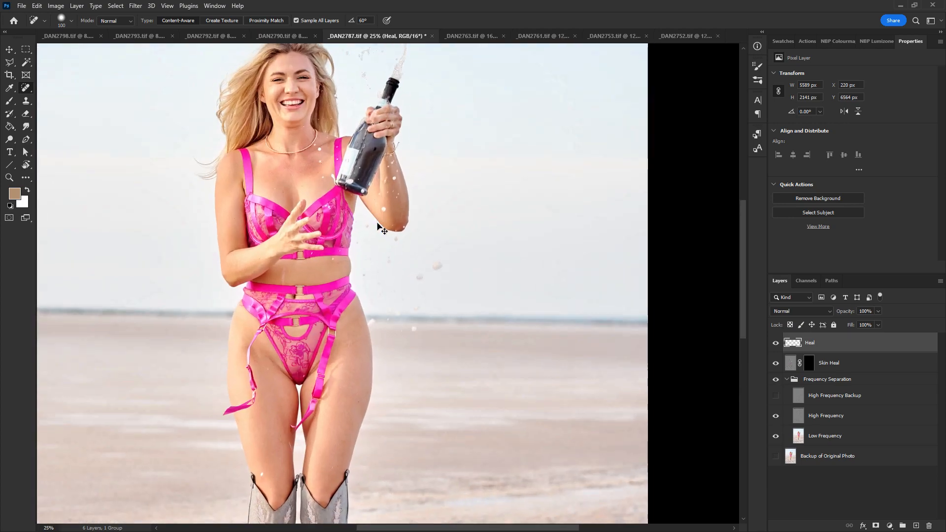
mouse_move(226, 458)
left_mouse_down()
mouse_move(290, 385)
mouse_move(251, 404)
left_mouse_up()
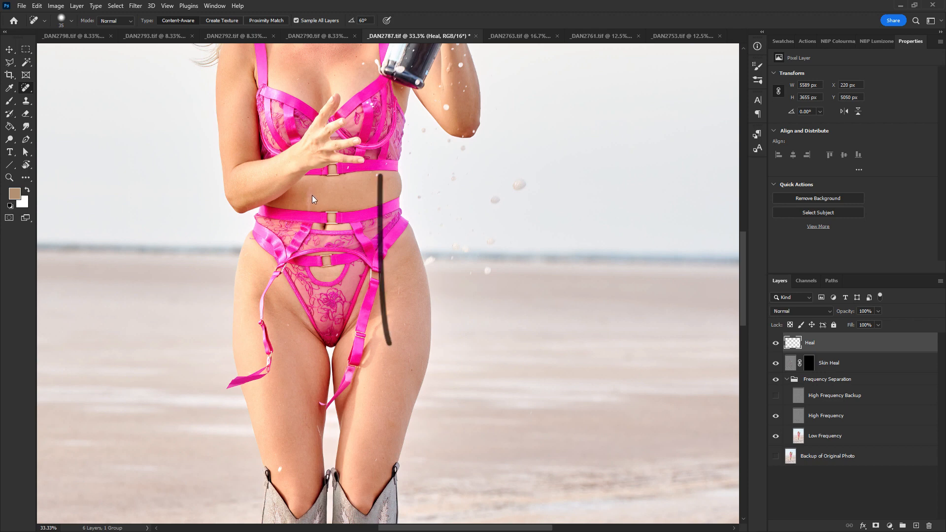
left_click_drag(310, 191, 314, 204)
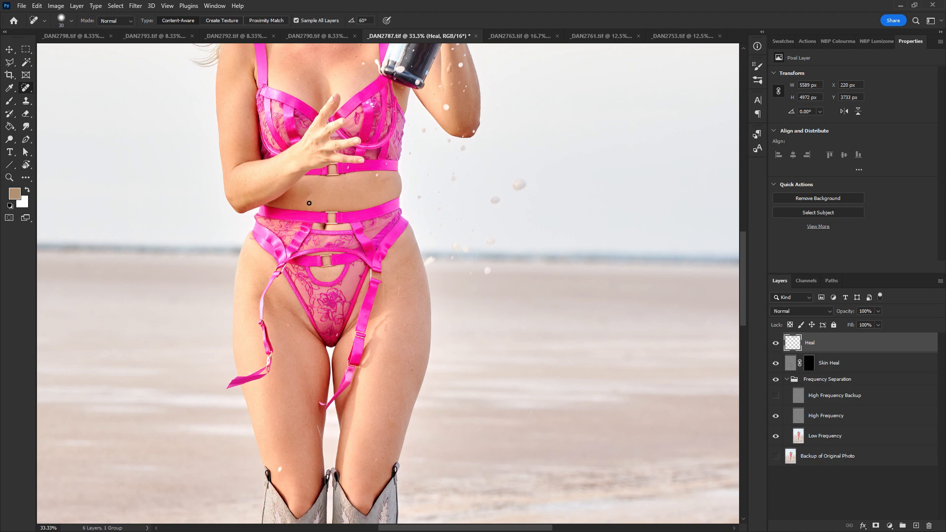
left_click_drag(306, 203, 309, 202)
Step: Switch to the Healing Brush at 40 px, sample clean skin on the midriff and heal the area below the bra band
left_click_drag(399, 100, 393, 212)
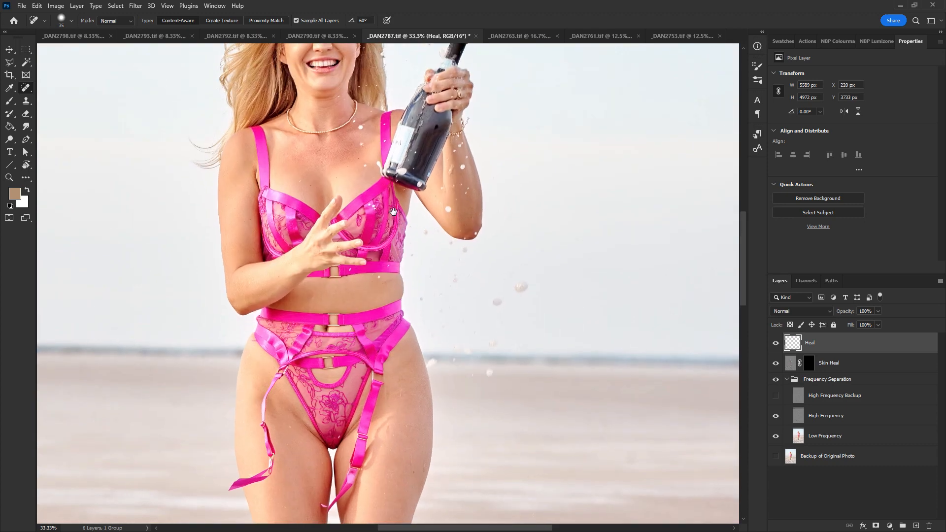
key("shift+j")
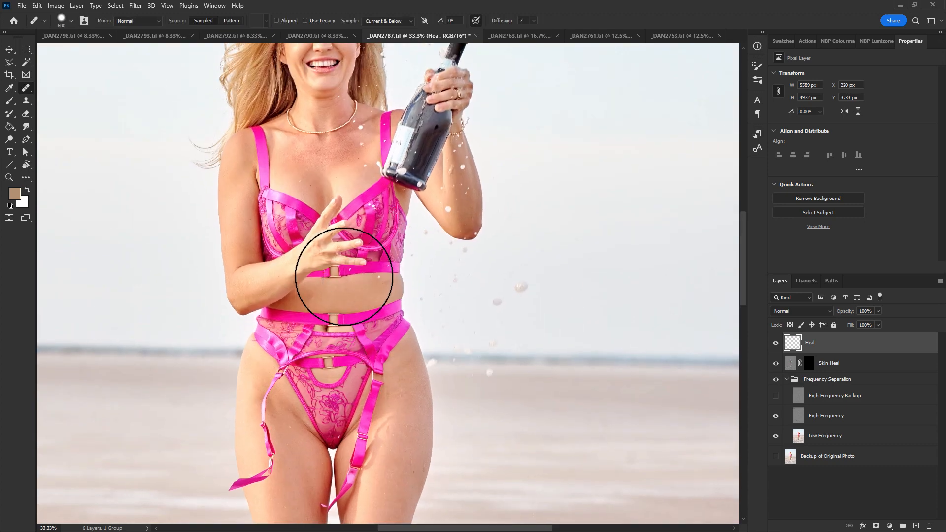
key("bracketleft")
key("bracketleft")
key("bracketleft")
key("bracketleft")
key("bracketleft")
key("bracketleft")
key("bracketleft")
key("bracketleft")
key("bracketleft")
key("bracketleft")
key("bracketleft")
key("bracketleft")
key("bracketleft")
key("bracketleft")
key("bracketleft")
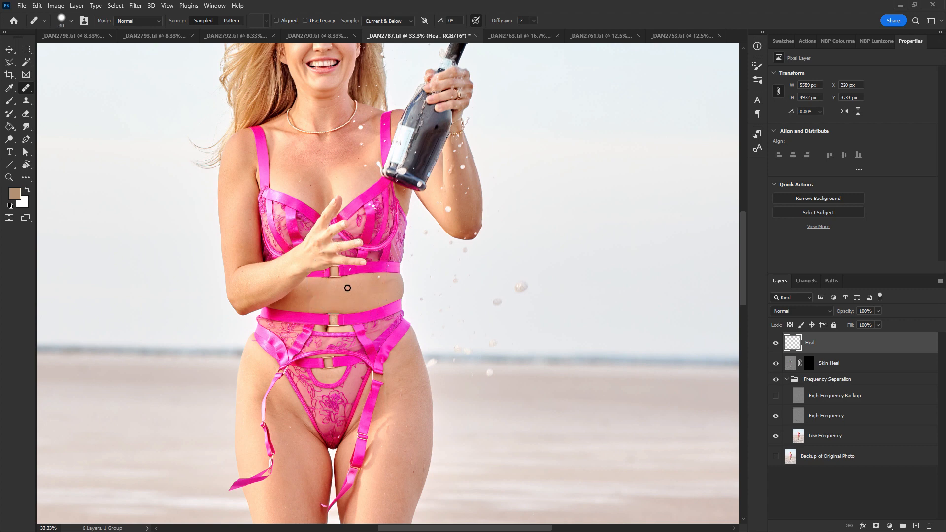
left_click(300, 312, "alt")
left_click_drag(352, 261, 344, 300)
Step: Spot-heal the mark on the face with a 25 px Spot Healing Brush and close _DAN2787.tif, saving its changes
key("shift+j")
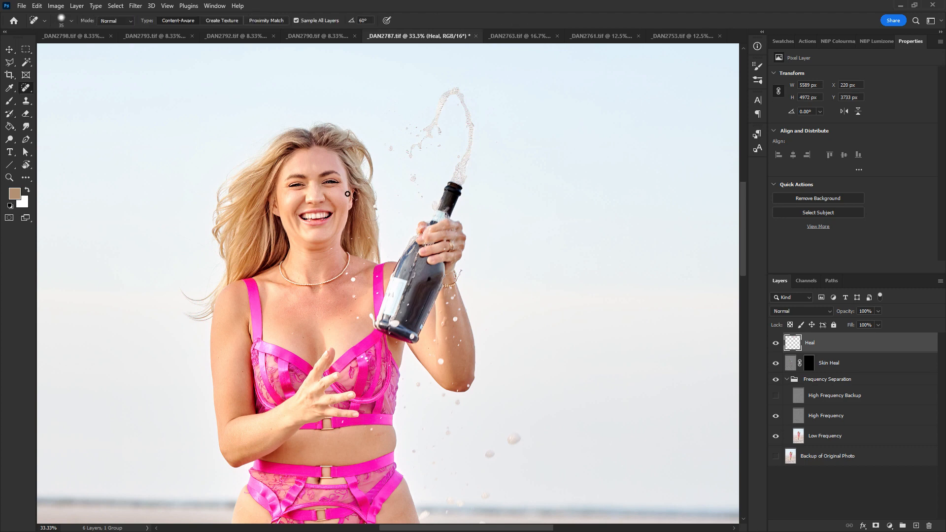
left_click(329, 193)
key("ctrl+alt+w")
key("Return")
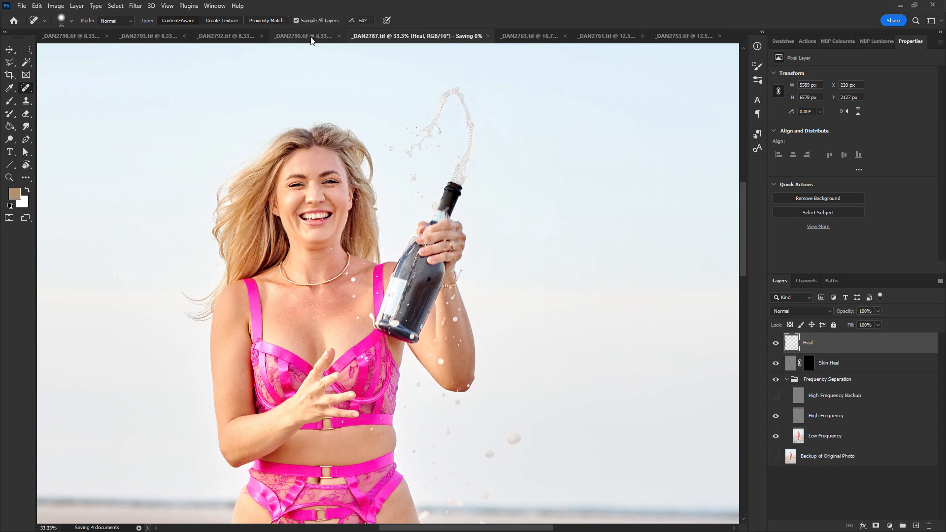
Step: Switch to _DAN2790.tif and spot-heal the brown debris near the photo's lower right corner with an enlarged brush
left_click(311, 38)
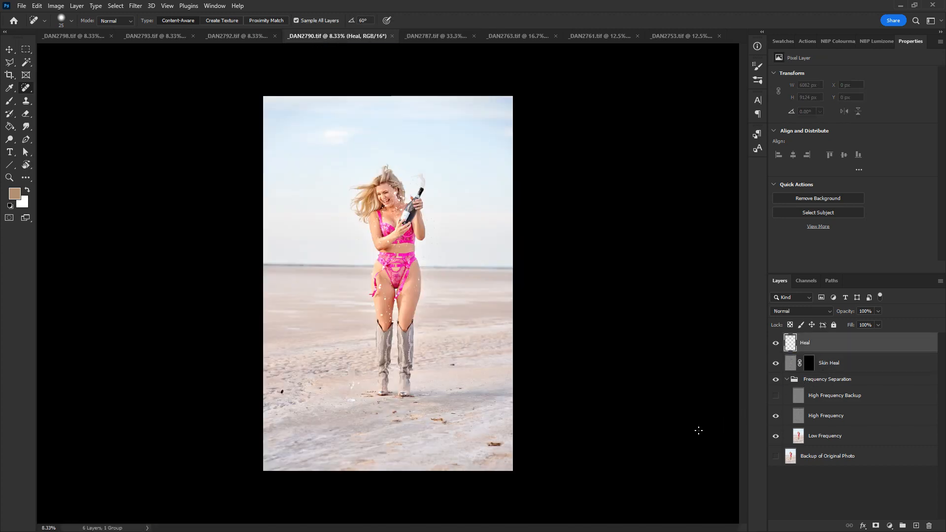
key("bracketright")
key("bracketright")
key("bracketright")
key("bracketright")
key("bracketright")
key("bracketright")
key("bracketright")
key("bracketright")
key("bracketright")
key("bracketright")
key("bracketright")
key("bracketright")
key("bracketright")
key("bracketright")
key("bracketright")
left_click_drag(489, 444, 508, 443)
Step: Spot-heal the brown debris on the ground in front of and beside the boots with the brush reduced to 150 px
key("bracketleft")
key("bracketleft")
key("bracketleft")
key("bracketleft")
key("bracketleft")
key("bracketleft")
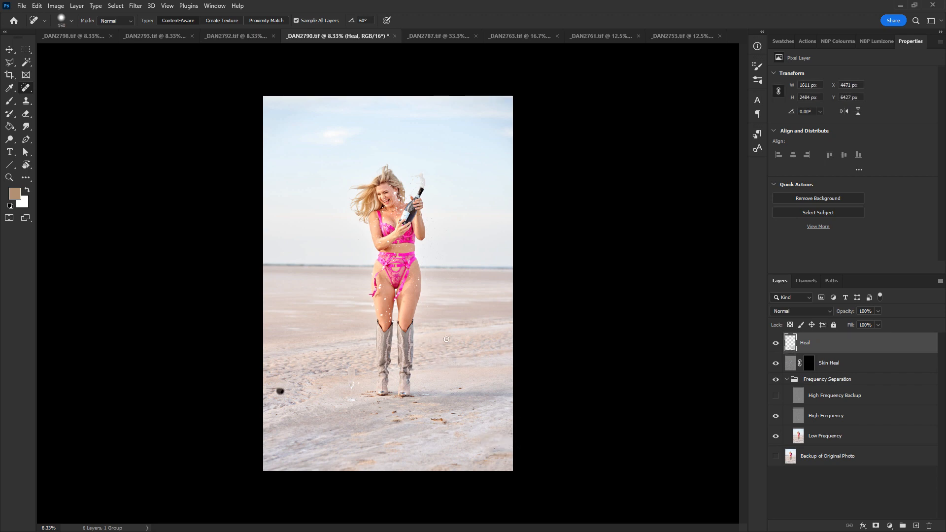
key("ctrl+plus")
left_click_drag(455, 487, 478, 493)
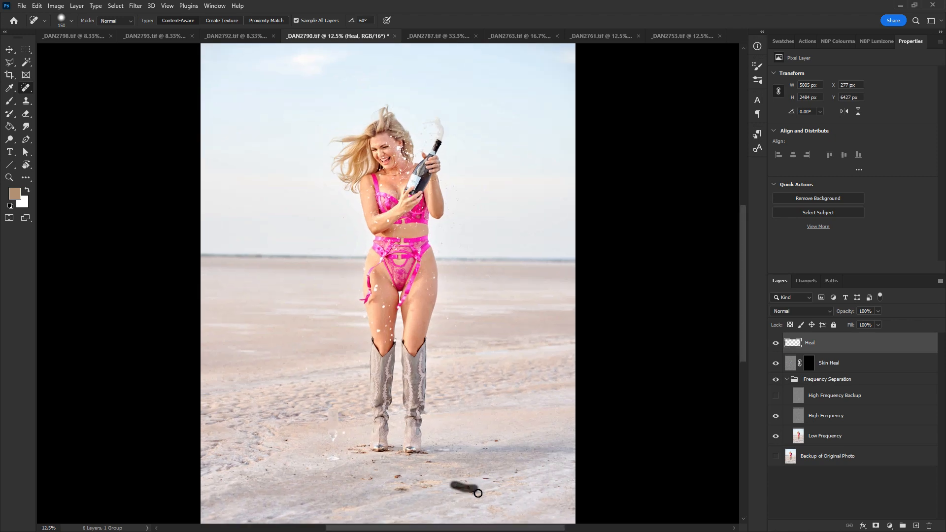
left_click_drag(491, 445, 501, 443)
left_click(399, 477)
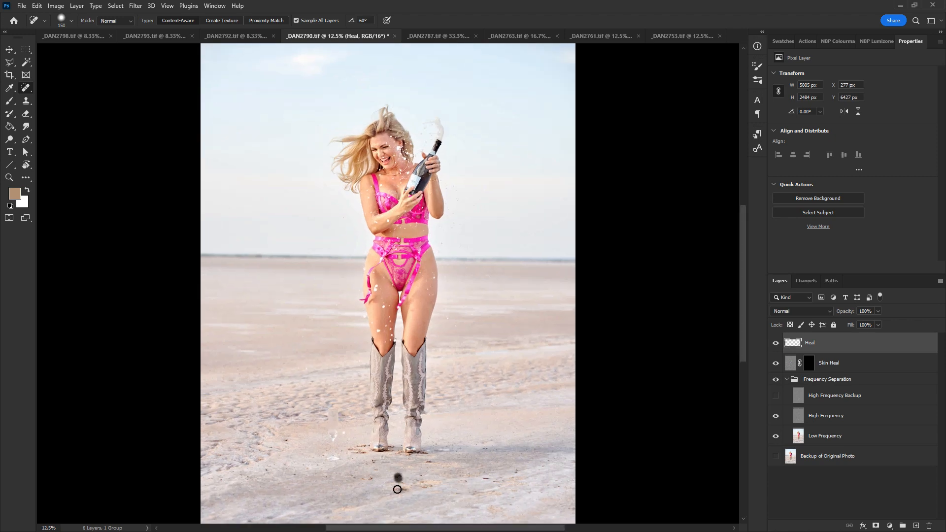
left_click(375, 471)
mouse_move(352, 451)
left_mouse_down()
mouse_move(364, 452)
mouse_move(356, 452)
left_mouse_up()
Step: Spot-heal the mark on the forehead with the brush reduced to 25 px
key("bracketleft")
key("bracketleft")
key("ctrl+plus")
key("ctrl+plus")
key("bracketleft")
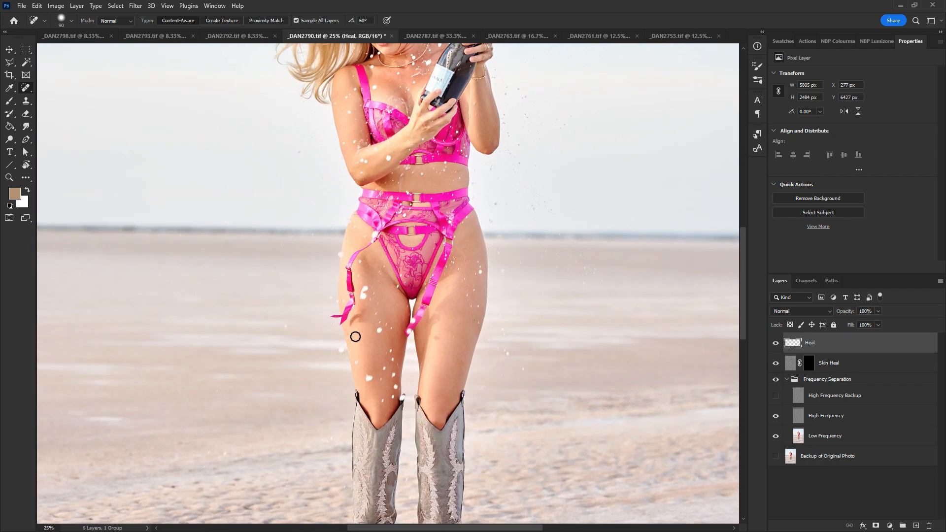
key("bracketleft")
key("bracketleft")
key("bracketleft")
left_click_drag(423, 125, 374, 324)
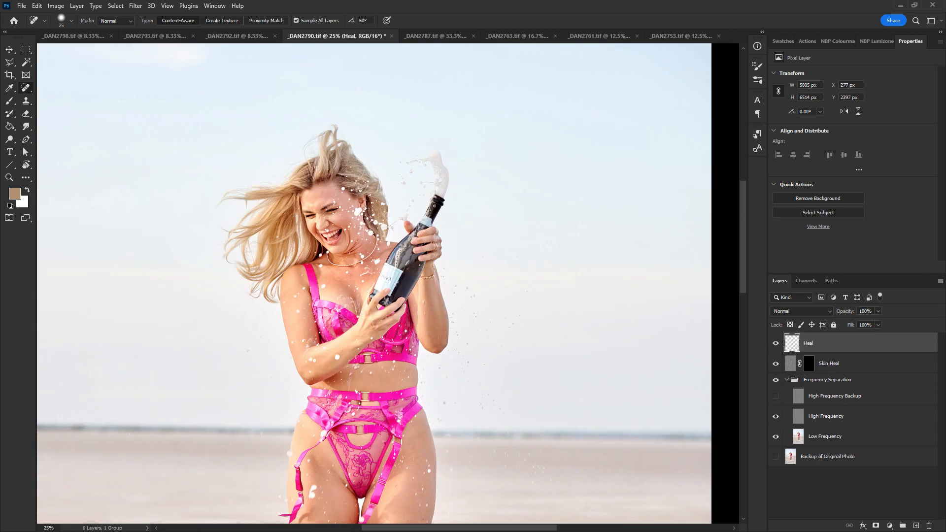
left_click(314, 200)
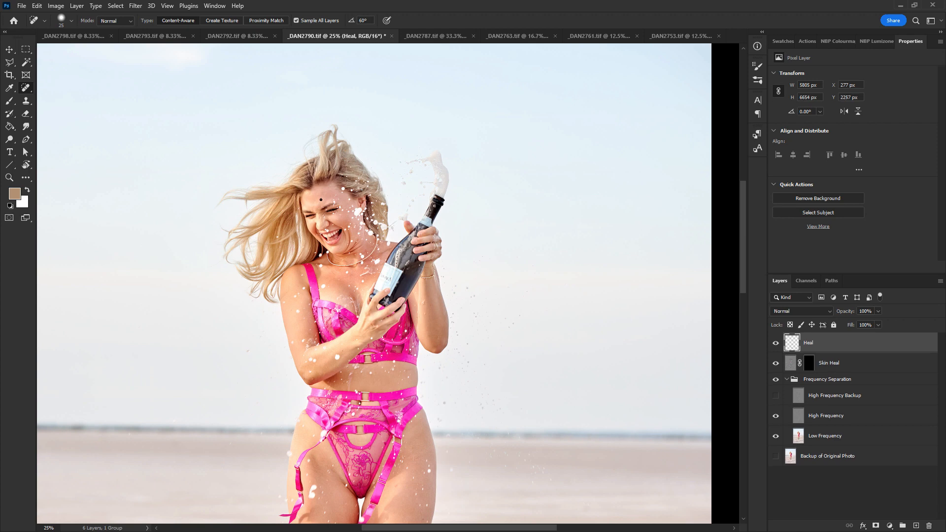
Step: Spot-heal the remaining patches along the photo's bottom edge at 150 px and close _DAN2790.tif, saving its changes
key("ctrl+minus")
key("ctrl+minus")
left_click_drag(572, 348, 584, 184)
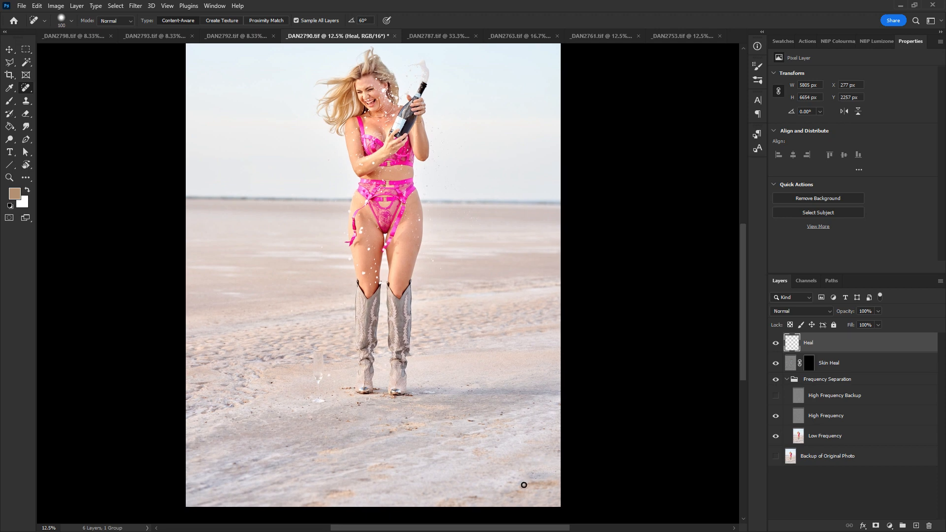
key("bracketright")
key("bracketright")
mouse_move(524, 485)
left_mouse_down()
mouse_move(538, 487)
mouse_move(624, 440)
left_mouse_up()
left_click_drag(477, 493, 471, 498)
left_click_drag(540, 486, 560, 485)
key("ctrl+w")
key("Return")
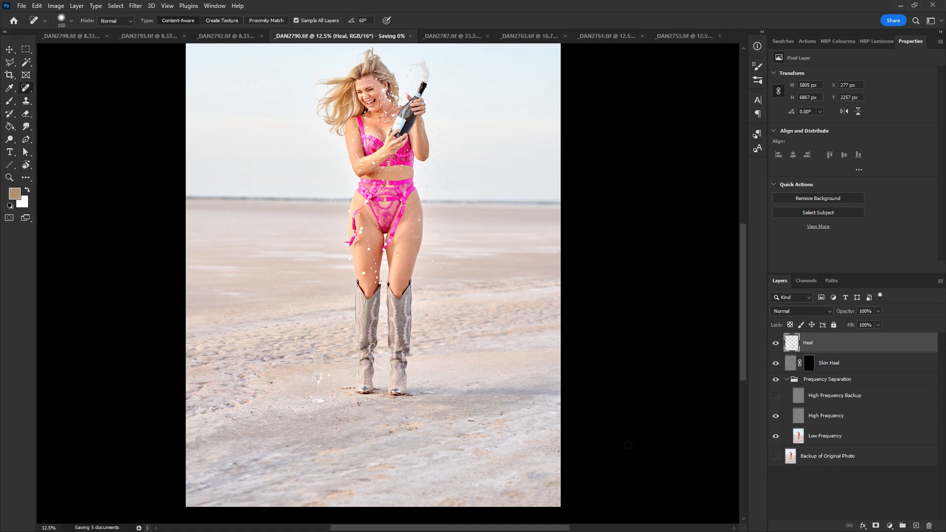
Step: Switch to _DAN2792.tif and spot-heal the dark debris on both sides of the boots on the Heal layer with a 200 px brush
left_click(238, 36)
left_click(836, 343)
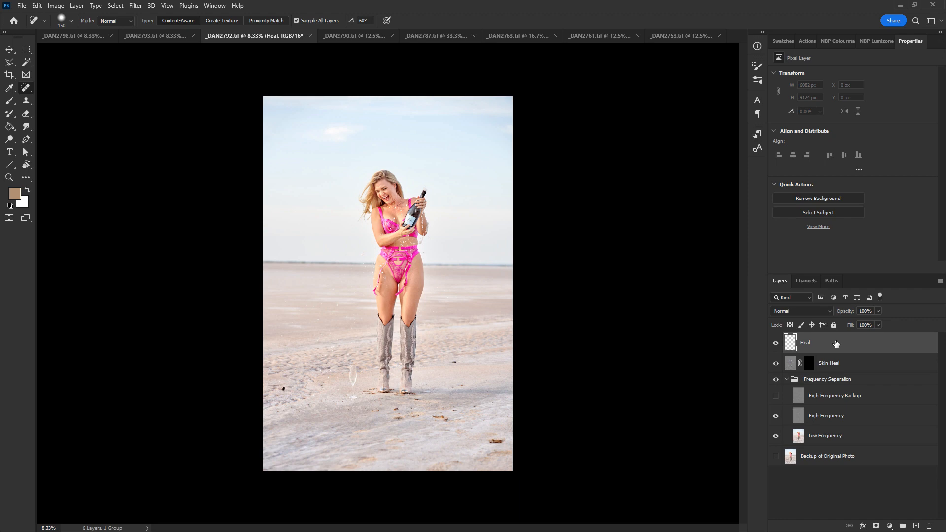
key("ctrl+plus")
key("bracketright")
key("bracketright")
left_click_drag(225, 440, 234, 441)
left_click(488, 400)
Step: Spot-heal the brown debris in the lower right foreground and the specks in front of the boots at 200 px
scroll(552, 452, "down", 1)
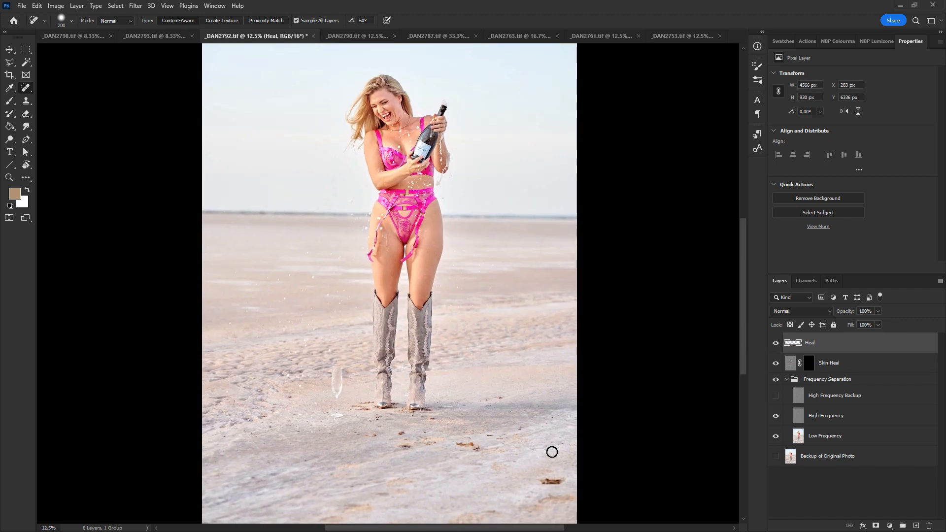
left_click_drag(540, 481, 569, 482)
left_click_drag(455, 445, 483, 446)
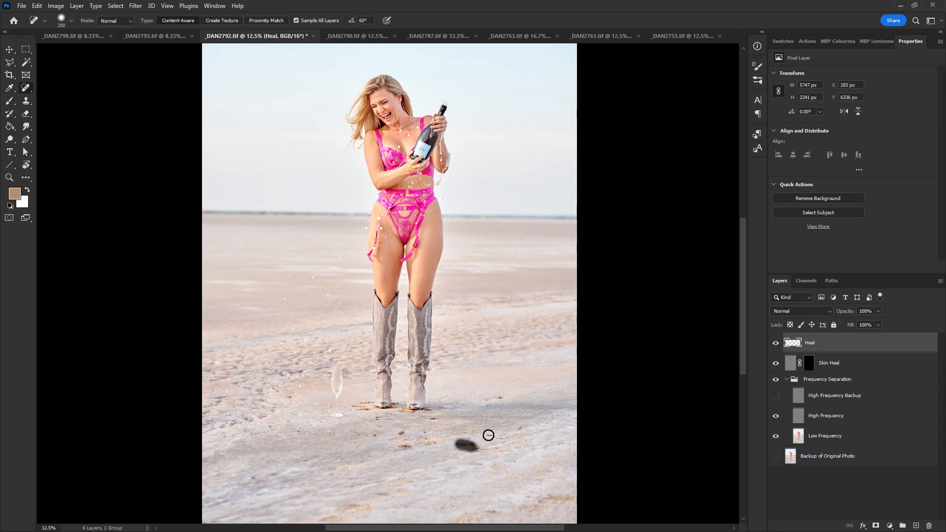
left_click(488, 436)
left_click(502, 397)
left_click(520, 429)
left_click(401, 432)
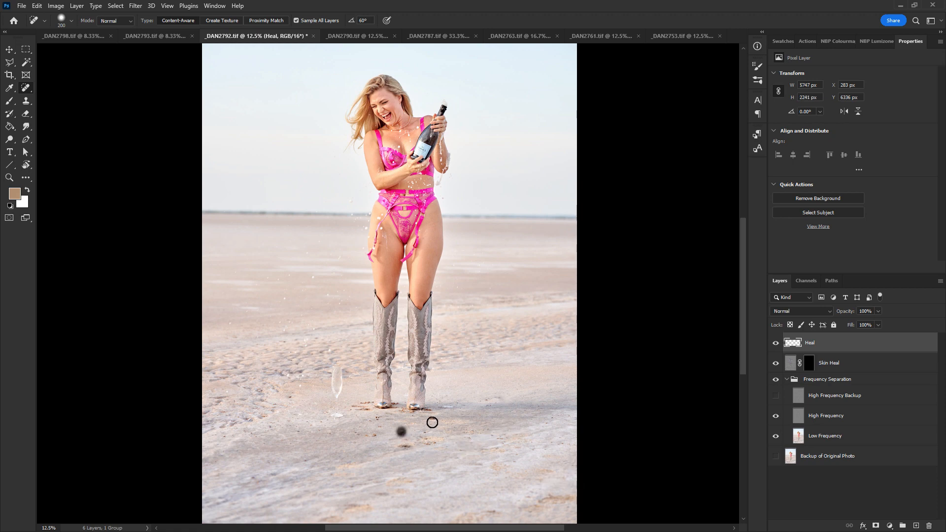
left_click(433, 417)
Step: Spot-heal the small dark specks beside and below the left-hand boot with a smaller brush
key("bracketleft")
key("bracketleft")
key("bracketleft")
mouse_move(357, 403)
left_mouse_down()
mouse_move(373, 402)
mouse_move(370, 410)
left_mouse_up()
left_click(369, 435)
left_click(378, 422)
Step: Spot-heal the marks along the outer edge of the left-hand thigh with the brush reduced to 45 px
key("bracketleft")
key("ctrl+plus")
key("ctrl+plus")
key("ctrl+plus")
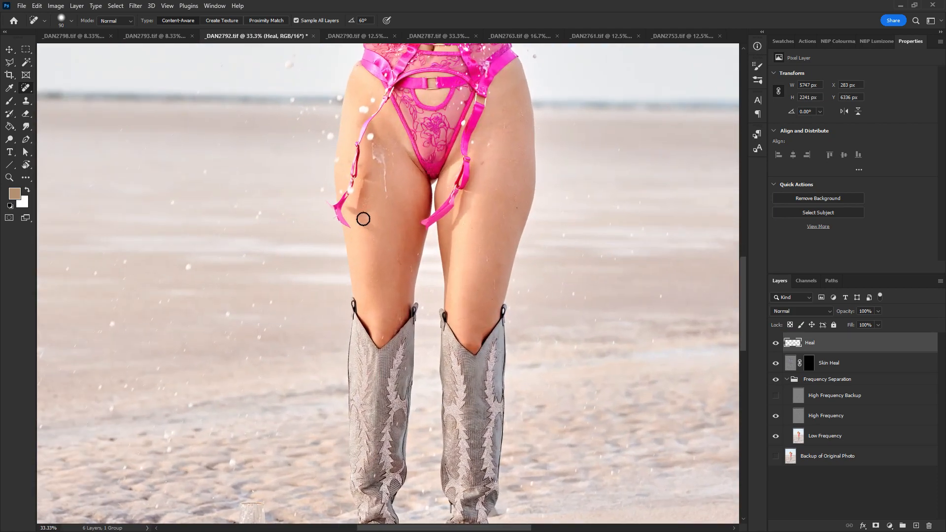
key("bracketleft")
key("bracketleft")
key("bracketleft")
key("bracketleft")
left_click(356, 250)
left_click(352, 237)
Step: Spot-heal the mark on the midriff above the garter belt with a 30 px brush
left_click_drag(508, 129, 465, 364)
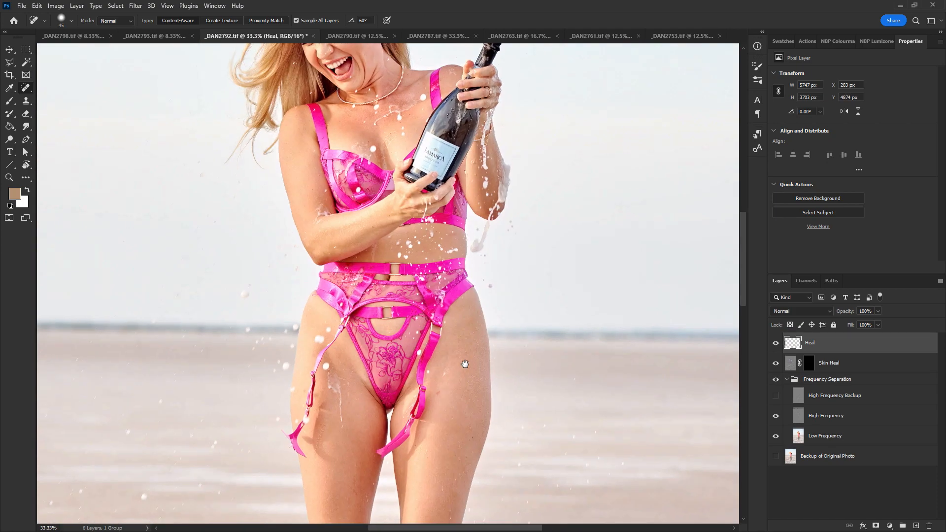
left_click_drag(456, 229, 459, 234)
key("bracketleft")
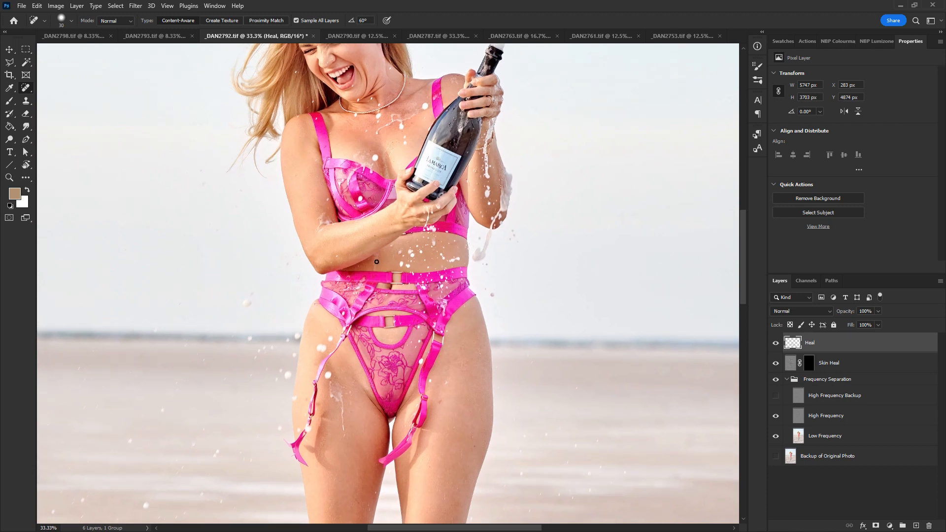
left_click(376, 263)
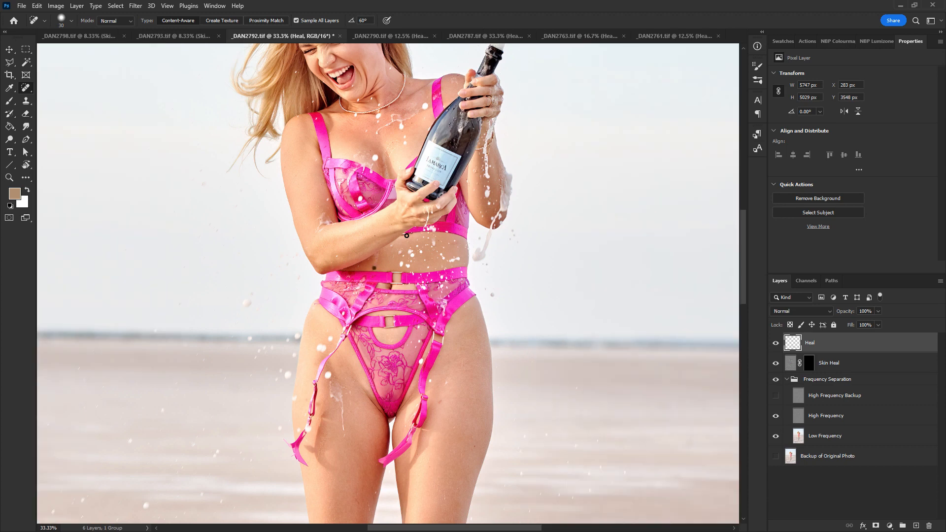
Step: Heal the skin below the eye with the Healing Brush at 25 px and close _DAN2792.tif, saving its changes
key("shift+j")
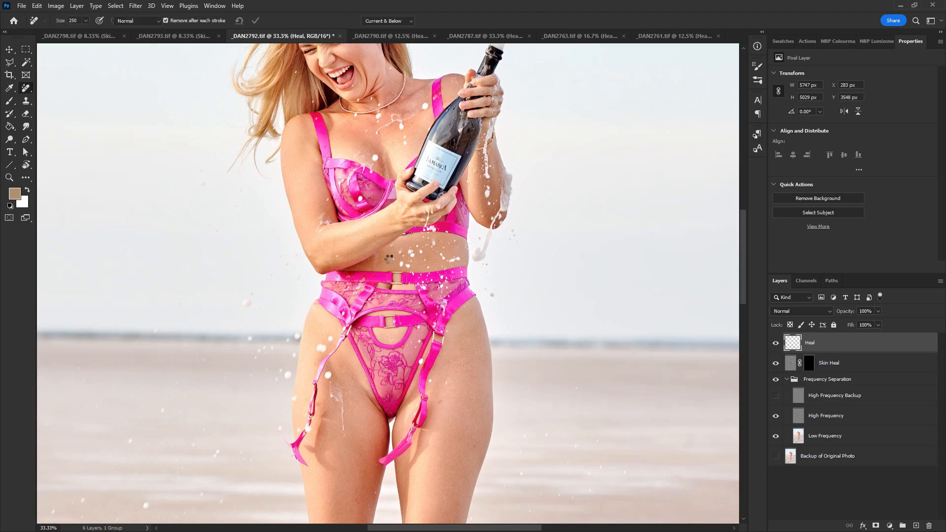
key("shift+j")
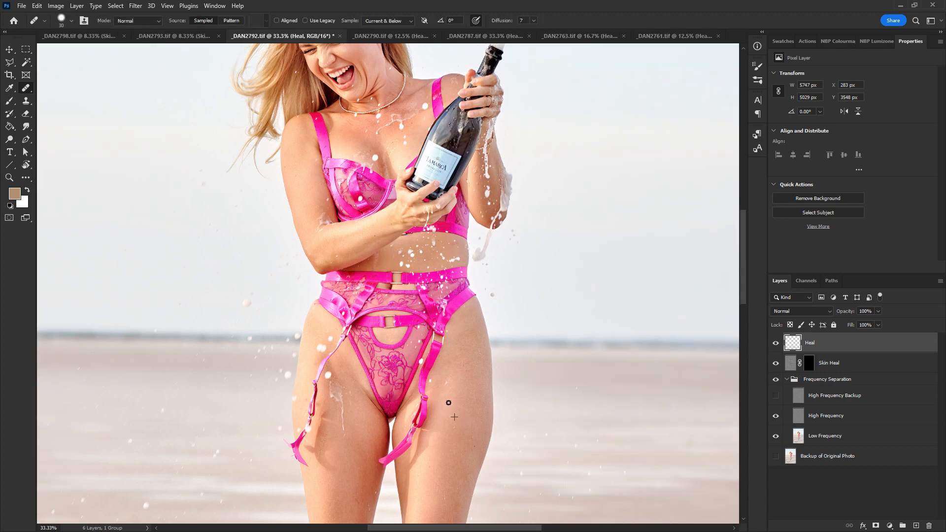
key("bracketright")
left_click_drag(429, 136, 428, 263)
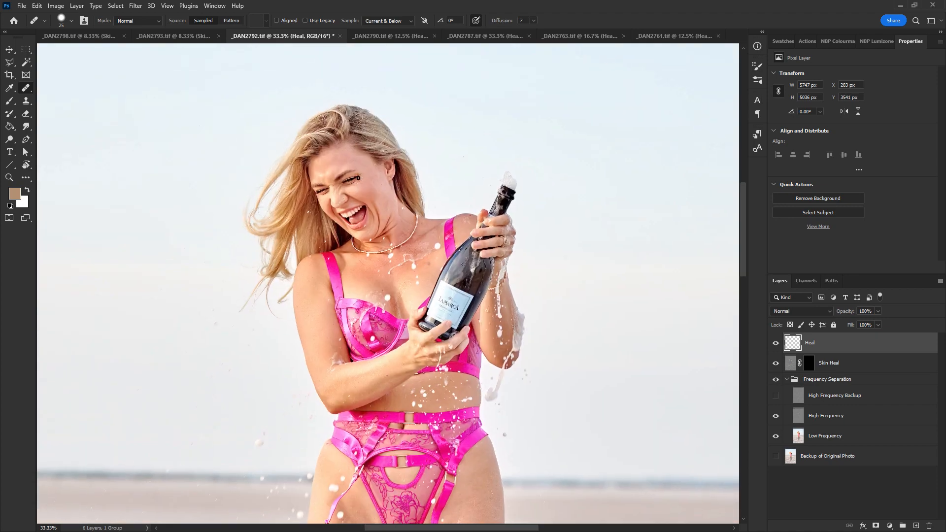
left_click(356, 192)
key("ctrl+alt+w")
key("Return")
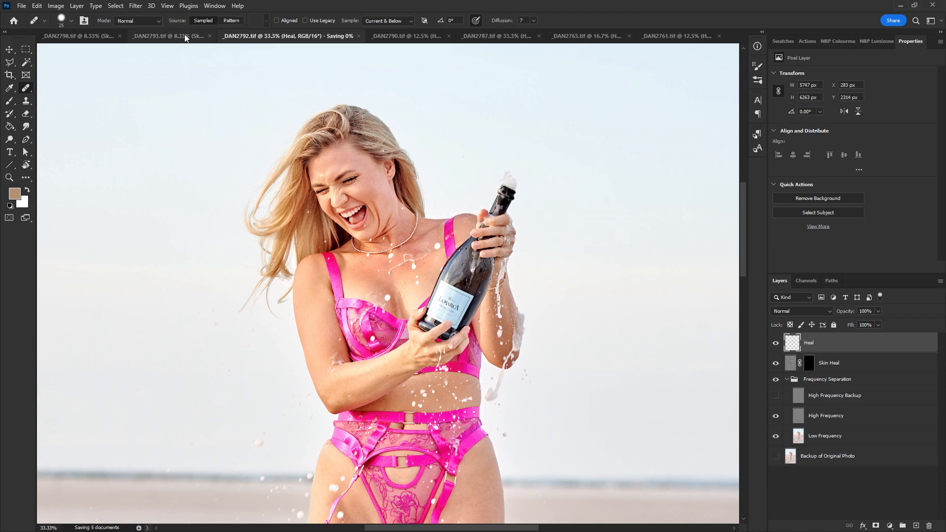
Step: Switch to _DAN2793.tif, select its Heal layer and activate the Spot Healing Brush
left_click(178, 36)
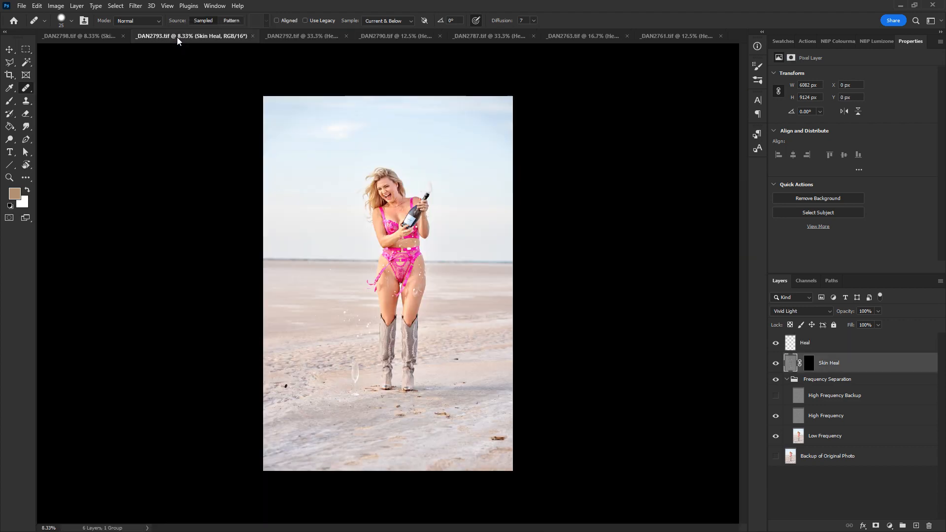
left_click(832, 344)
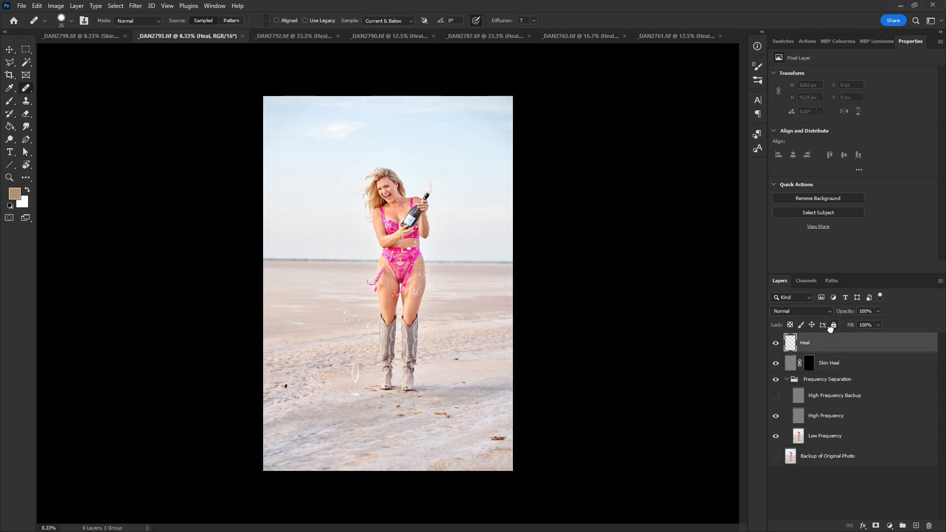
key("ctrl+plus")
key("ctrl+plus")
left_click_drag(508, 259, 592, 217)
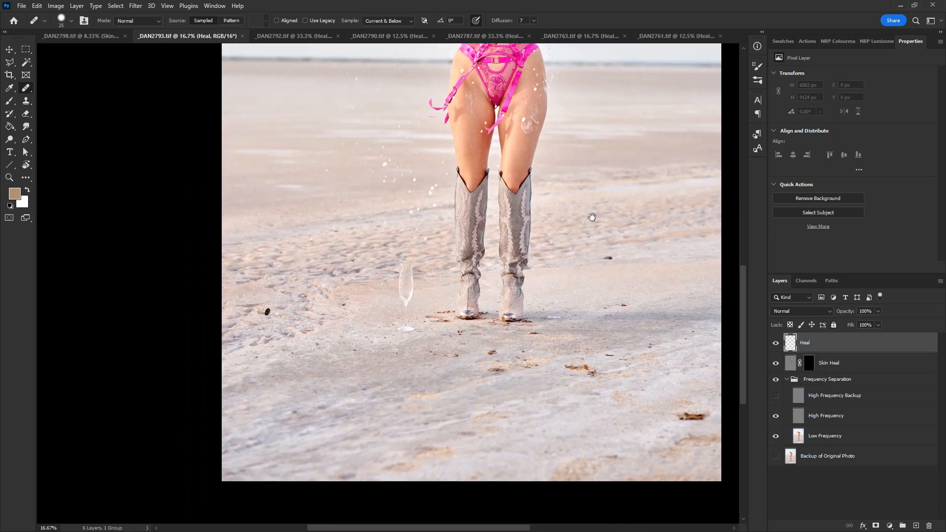
key("shift+j")
key("shift+j")
key("shift+j")
key("shift+j")
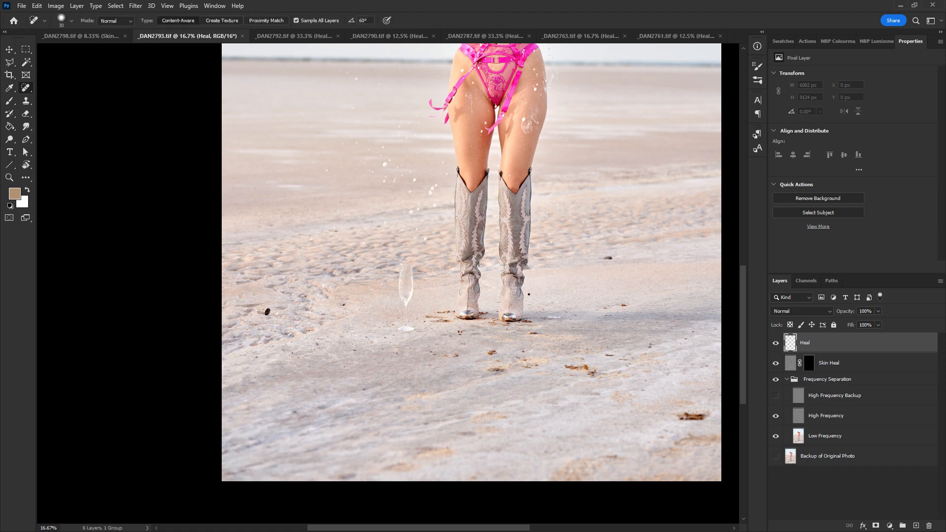
Step: Spot-heal the dark debris near the photo's left edge and the specks to the right of the boots with a 125 px brush
key("bracketright")
key("bracketright")
key("bracketright")
key("bracketright")
left_click_drag(262, 308, 274, 314)
left_click_drag(649, 304, 599, 356)
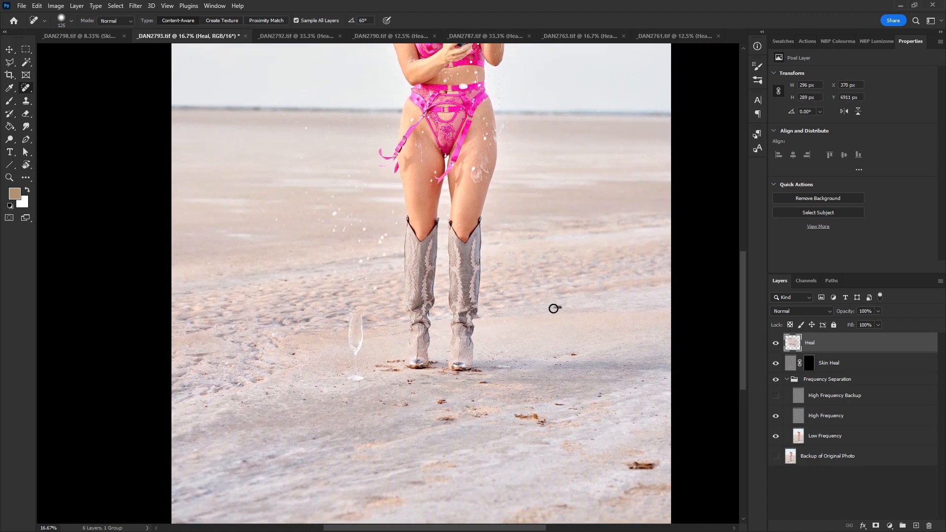
left_click(554, 308)
left_click(572, 356)
Step: Spot-heal the brown debris near the photo's lower right corner and the pieces in the right foreground
mouse_move(650, 465)
left_mouse_down()
mouse_move(630, 465)
mouse_move(665, 465)
left_mouse_up()
left_click_drag(515, 416, 542, 415)
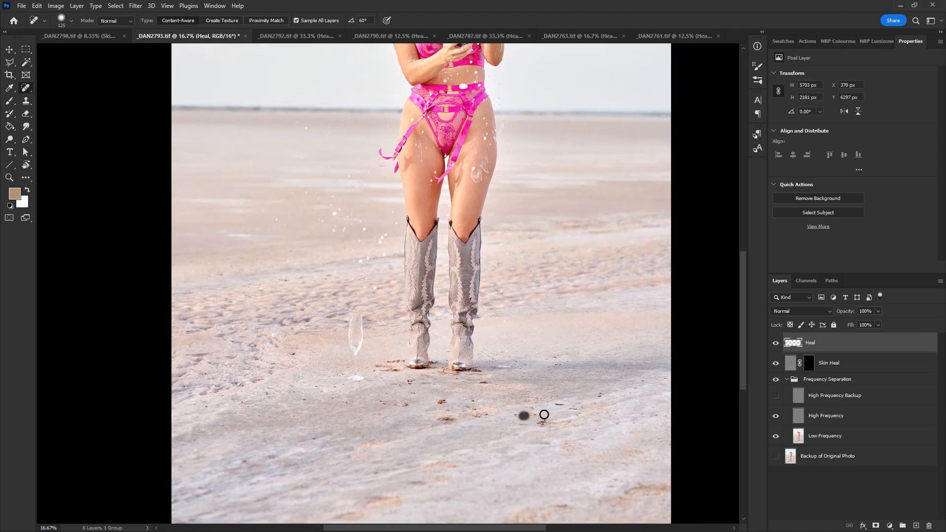
left_click(561, 404)
left_click(602, 393)
Step: Spot-heal the dark debris around the boot soles with the brush reduced to 90 px
key("bracketleft")
key("bracketleft")
mouse_move(378, 366)
left_mouse_down()
mouse_move(403, 361)
mouse_move(415, 411)
mouse_move(399, 407)
mouse_move(446, 406)
mouse_move(466, 371)
mouse_move(443, 374)
mouse_move(494, 385)
left_mouse_up()
left_click(443, 373)
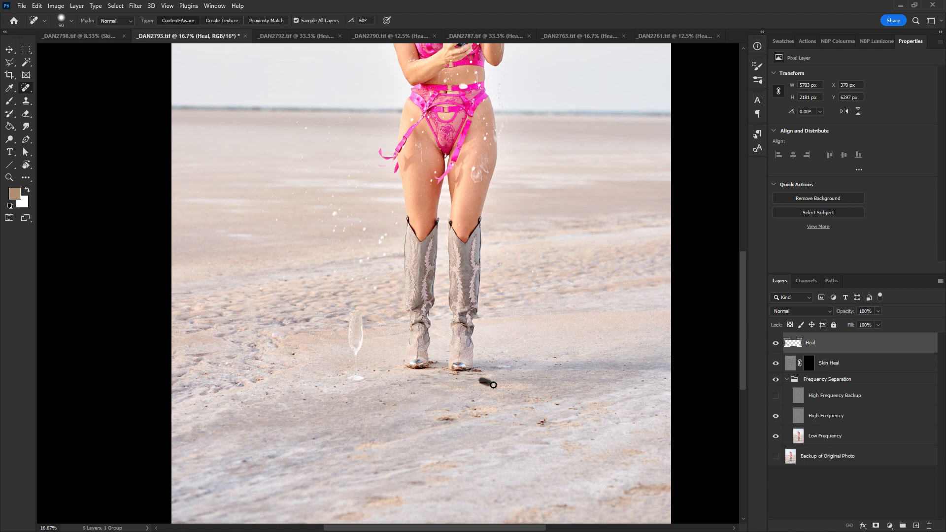
Step: Spot-heal the remaining brown specks on the ground in front of and to the right of the boots
mouse_move(469, 414)
left_mouse_down()
mouse_move(481, 414)
mouse_move(440, 418)
left_mouse_up()
right_click(452, 423)
right_click(456, 406)
left_click(559, 353)
left_click_drag(539, 421, 547, 418)
left_click_drag(479, 404, 471, 402)
Step: Spot-heal the marks on the thighs with the brush reduced to 50 px
left_click_drag(465, 216, 455, 355)
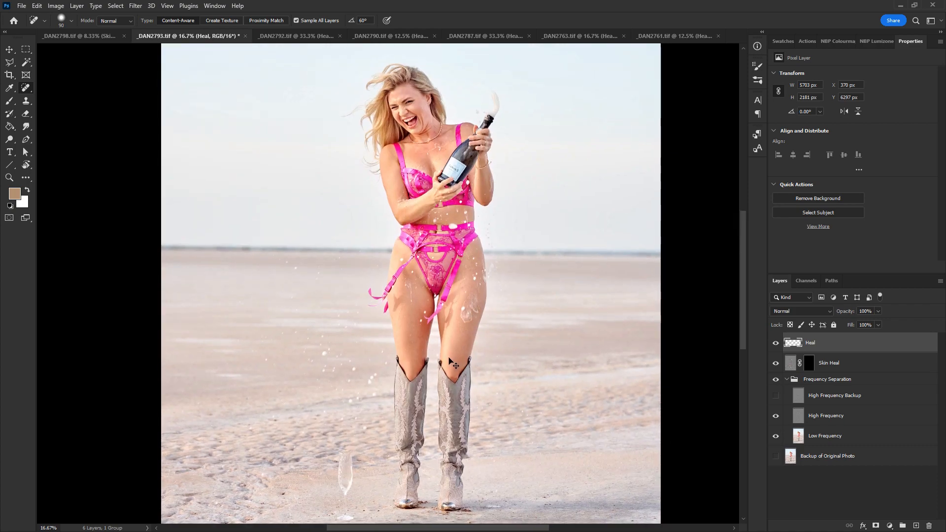
key("ctrl+plus")
key("bracketleft")
key("bracketleft")
key("bracketleft")
key("bracketleft")
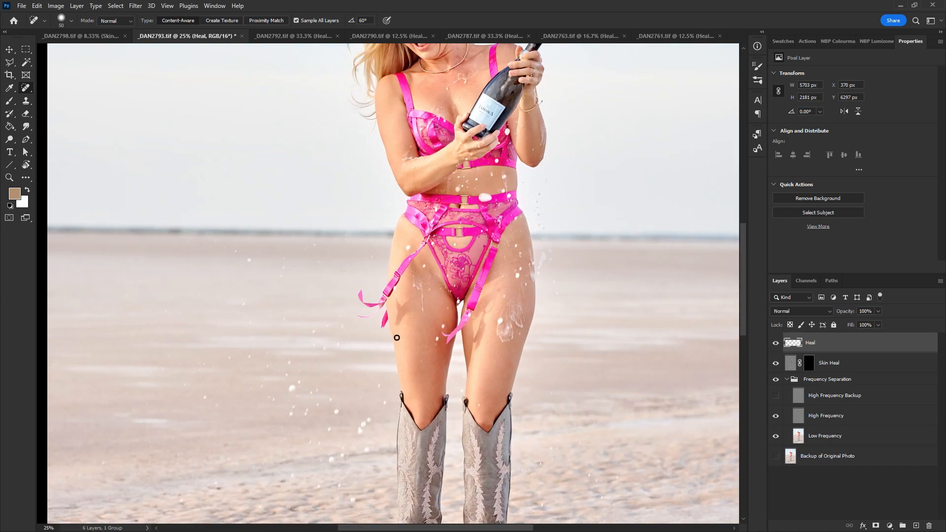
Step: Spot-heal the marks below the eye with a 25 px brush
left_click_drag(493, 166, 427, 365)
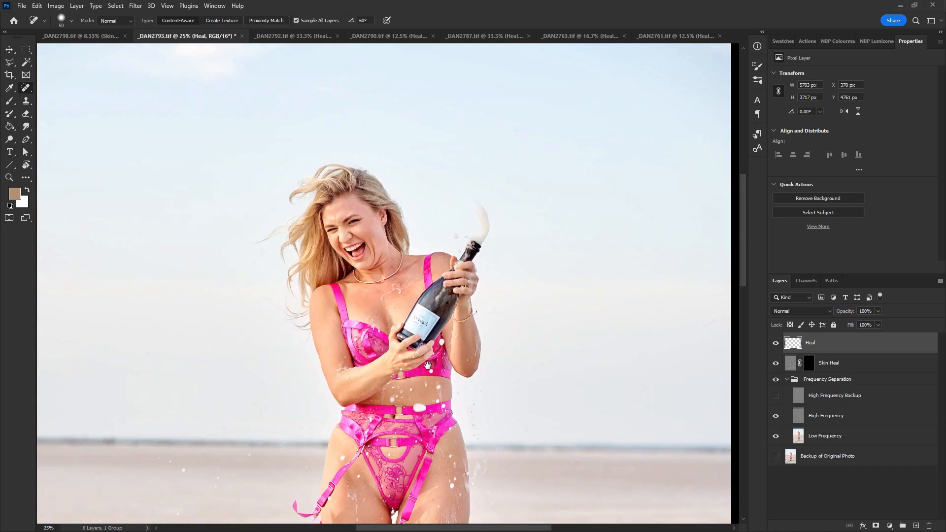
key("bracketleft")
key("ctrl+plus")
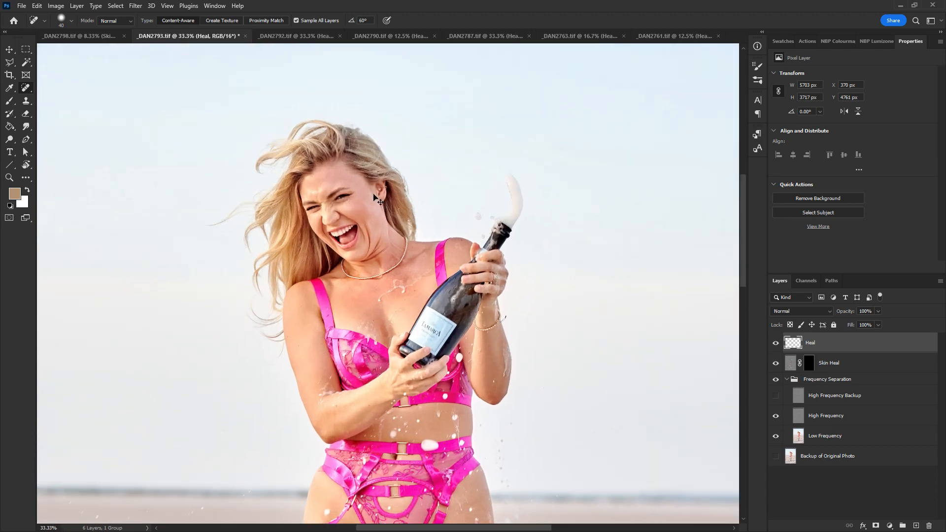
key("bracketleft")
left_click(343, 210)
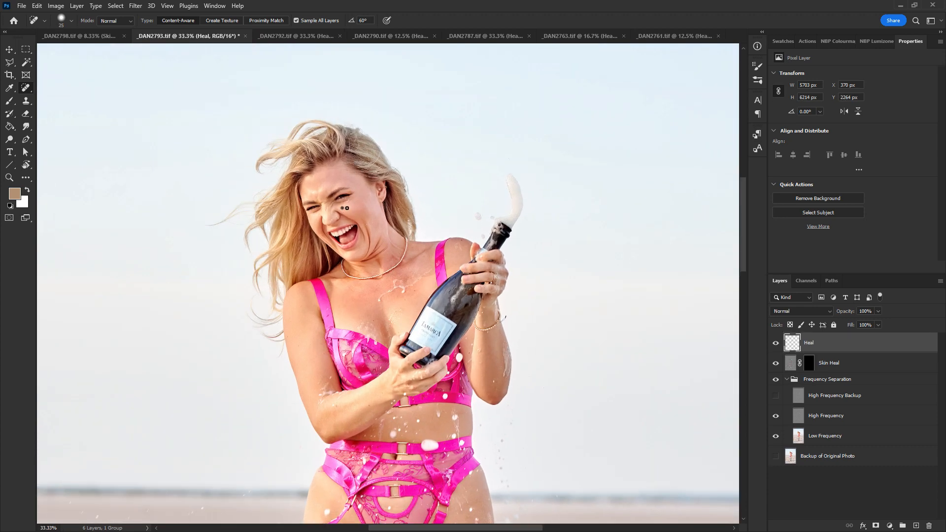
Step: Heal the small mark on the stomach above the pink waist belt with the Healing Brush
left_click(575, 209, "alt")
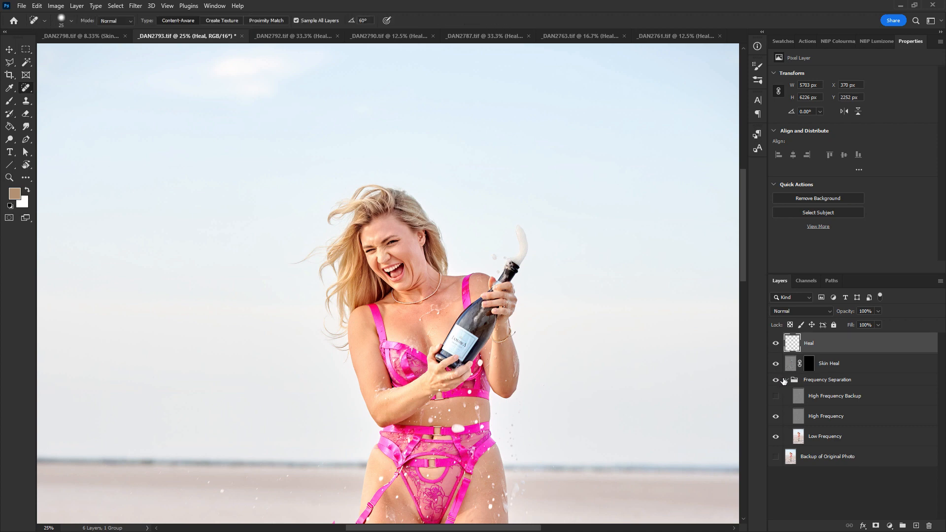
key("shift+j")
key("shift+j")
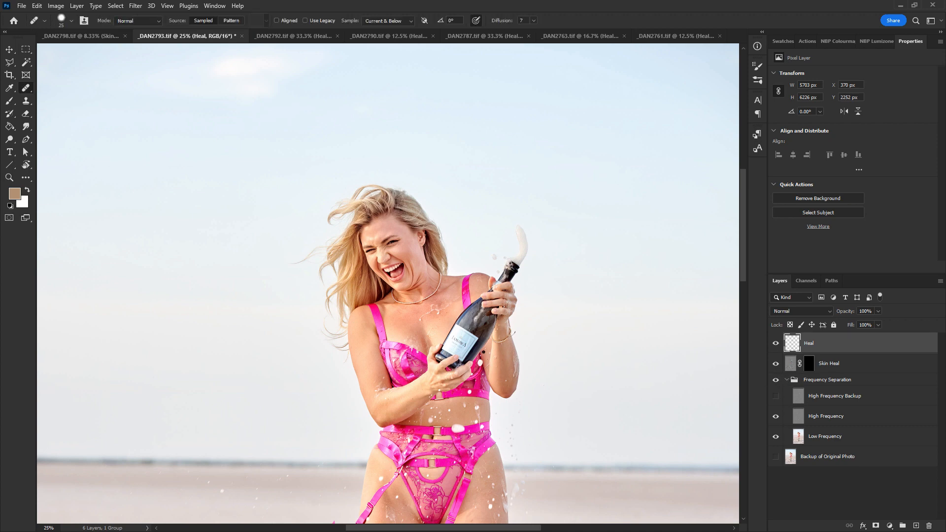
key("ctrl+plus")
left_click_drag(476, 382, 445, 213)
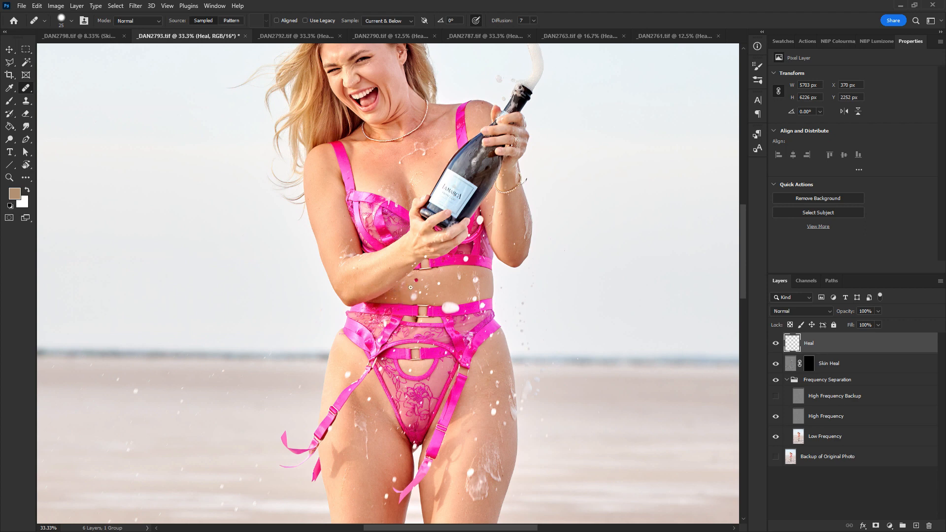
left_click(416, 280)
Step: Save and close _DAN2793.tif, and select the Heal layer in _DAN2798.tif
key("ctrl+w")
left_click(498, 225)
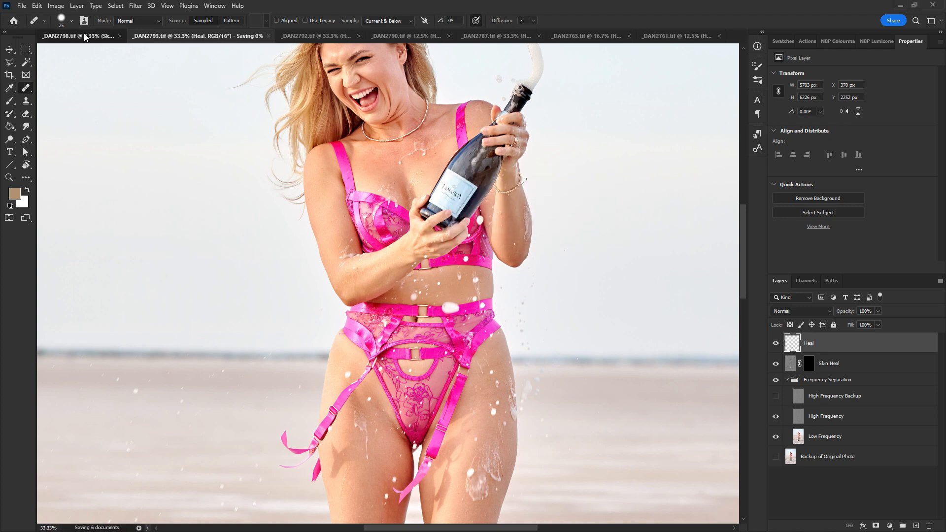
left_click(85, 37)
left_click(827, 356)
left_click(827, 341)
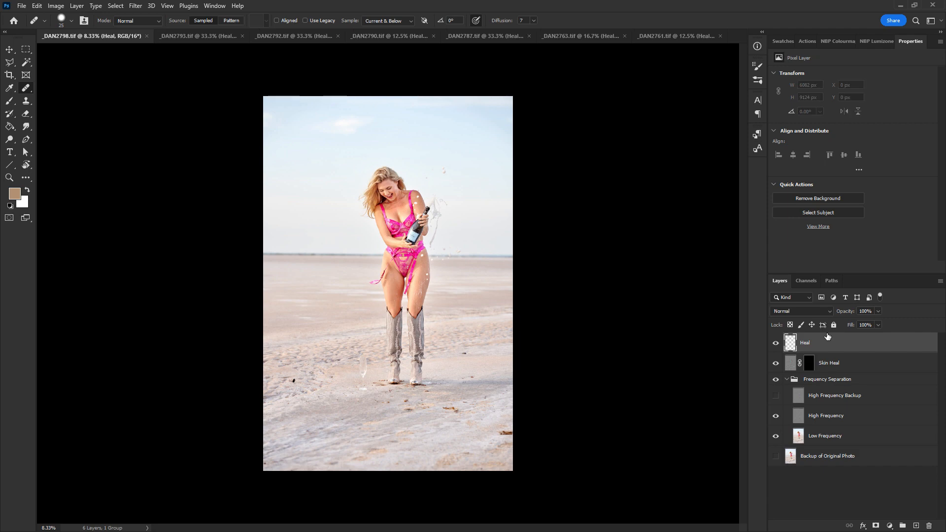
Step: Spot-heal the dark debris on the ground left of the champagne glass and beside the boots with a 150 px brush
key("ctrl+plus")
left_click_drag(382, 406, 365, 365)
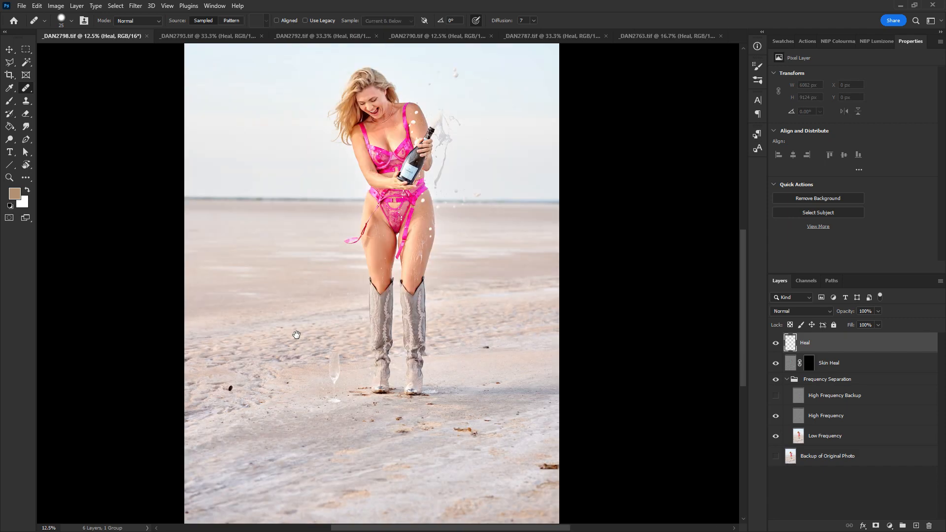
key("shift+j")
key("shift+j")
key("shift+j")
key("shift+j")
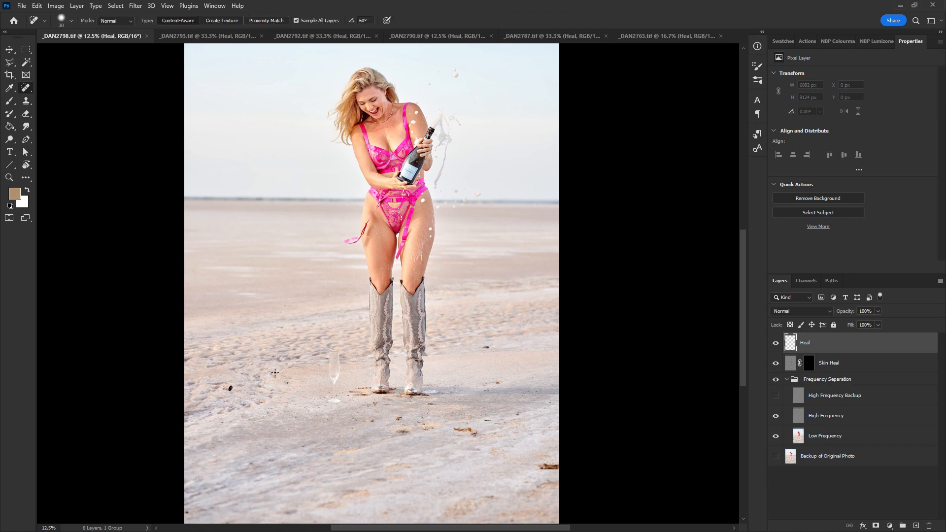
key("]")
key("]")
key("]")
key("]")
left_click(230, 387)
left_click_drag(351, 391, 367, 394)
left_click(369, 389)
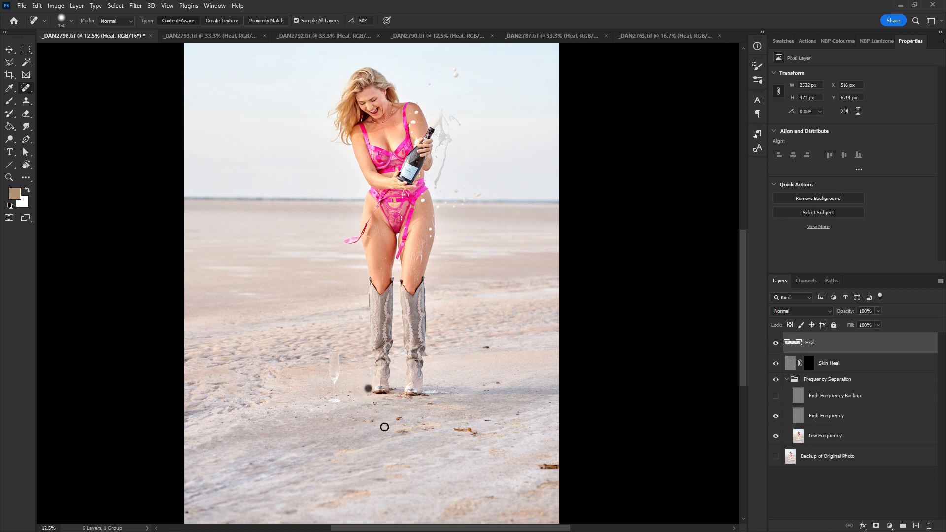
Step: Spot-heal the brown debris in front of and to the right of the boots, out to the photo's right edge
left_click(397, 419)
left_click(428, 402)
left_click(486, 347)
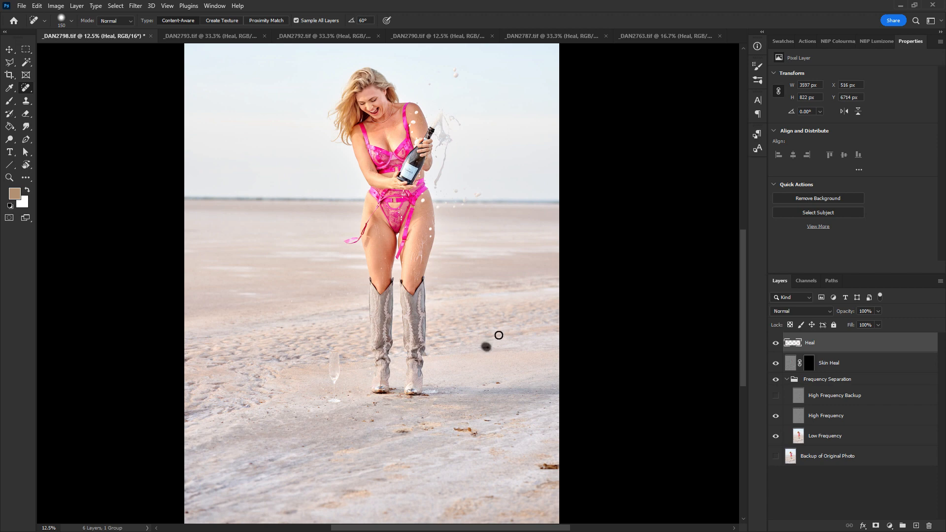
left_click(498, 383)
left_click(488, 386)
left_click_drag(455, 431, 476, 434)
left_click_drag(538, 467, 556, 463)
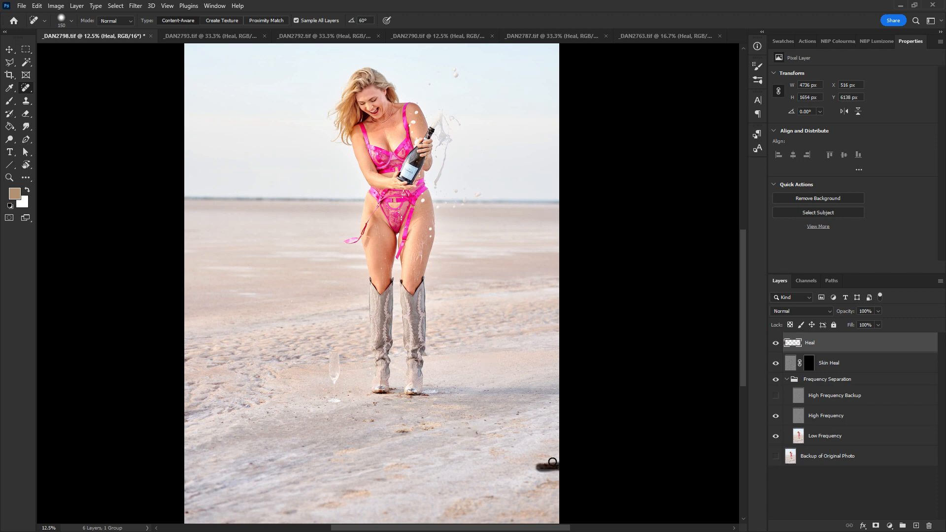
Step: Spot-heal the remaining specks on the ground just in front of the boots
left_click(518, 412)
left_click_drag(408, 432, 400, 425)
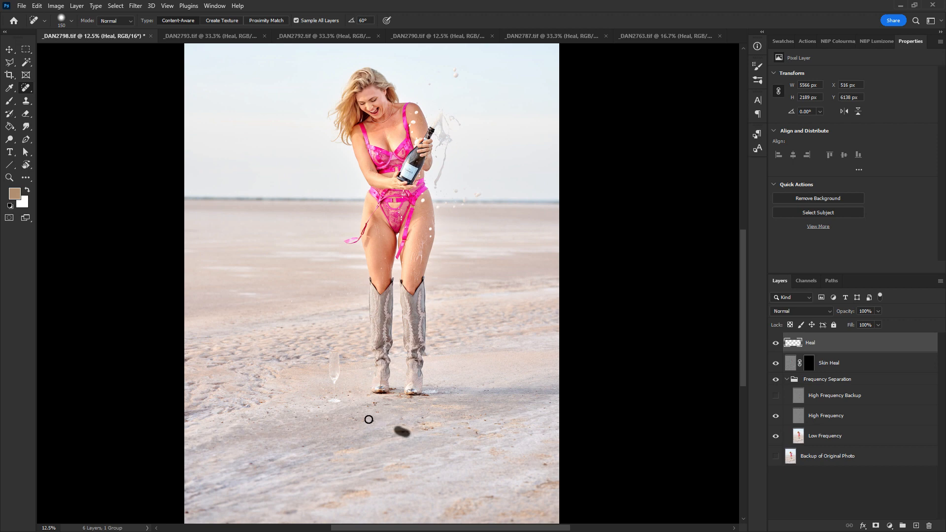
left_click(372, 402)
left_click(374, 421)
Step: Spot-heal the mark on the outer edge of the left thigh in the photo with a much smaller brush
mouse_move(428, 145)
left_mouse_down()
mouse_move(437, 242)
mouse_move(436, 218)
left_mouse_up()
key("ctrl+plus")
key("ctrl+plus")
key("ctrl+plus")
key("ctrl+plus")
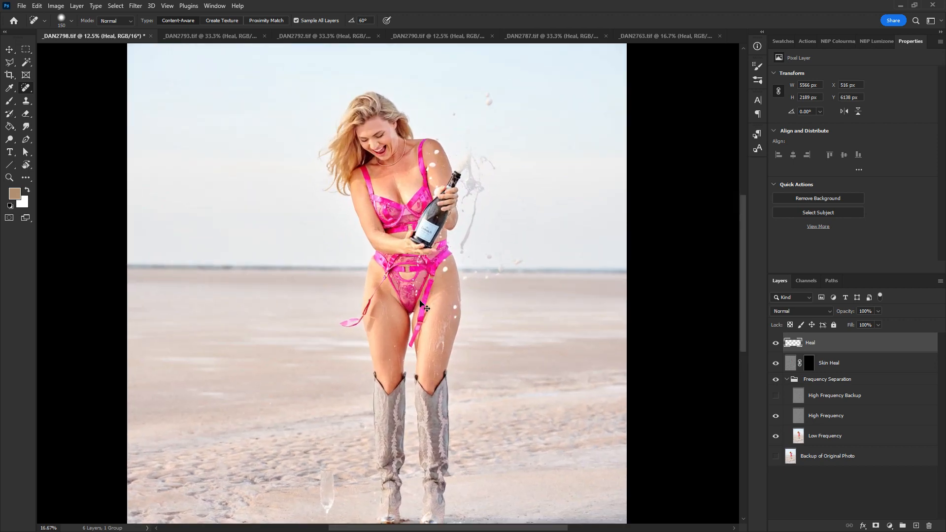
key("bracketleft")
key("bracketleft")
key("bracketleft")
key("bracketleft")
key("bracketleft")
key("bracketleft")
key("bracketleft")
key("bracketleft")
key("bracketleft")
key("bracketleft")
key("bracketleft")
key("bracketleft")
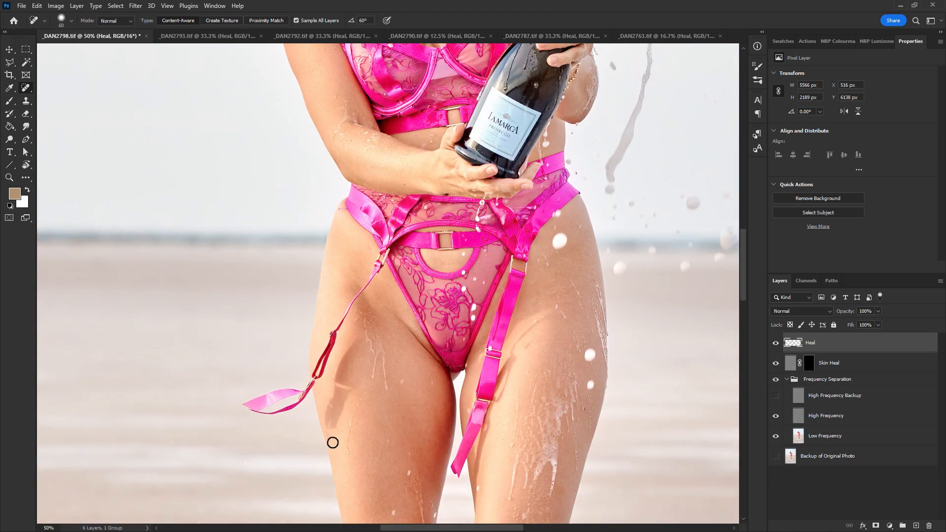
key("bracketleft")
left_click(329, 434)
Step: Spot-heal the small mark on the cheek below the eye with the brush reduced to 9 px
left_click_drag(465, 203, 452, 246)
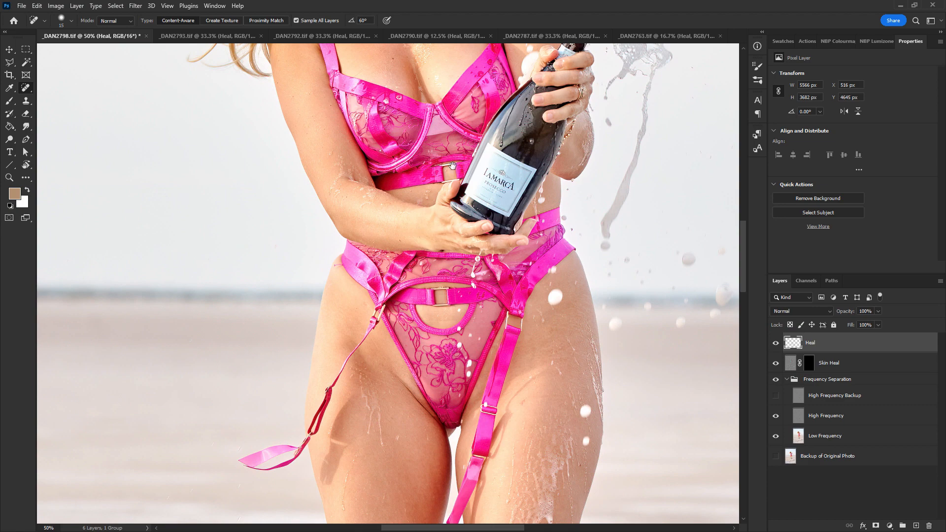
mouse_move(452, 166)
left_mouse_down()
mouse_move(404, 376)
mouse_move(484, 241)
mouse_move(496, 258)
left_mouse_up()
key("bracketleft")
key("bracketleft")
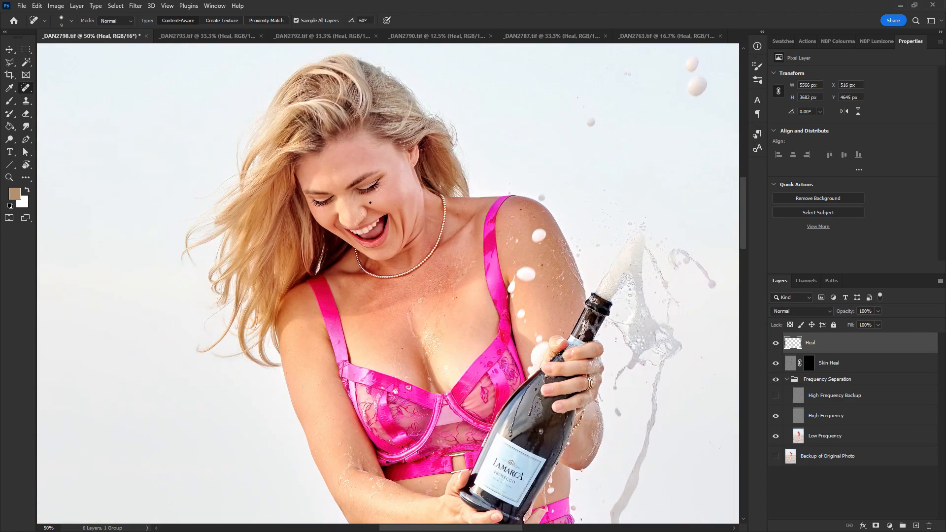
left_click(370, 203)
Step: Check the whole figure for leftover marks, and save and close _DAN2798.tif
left_click_drag(489, 240, 477, 141)
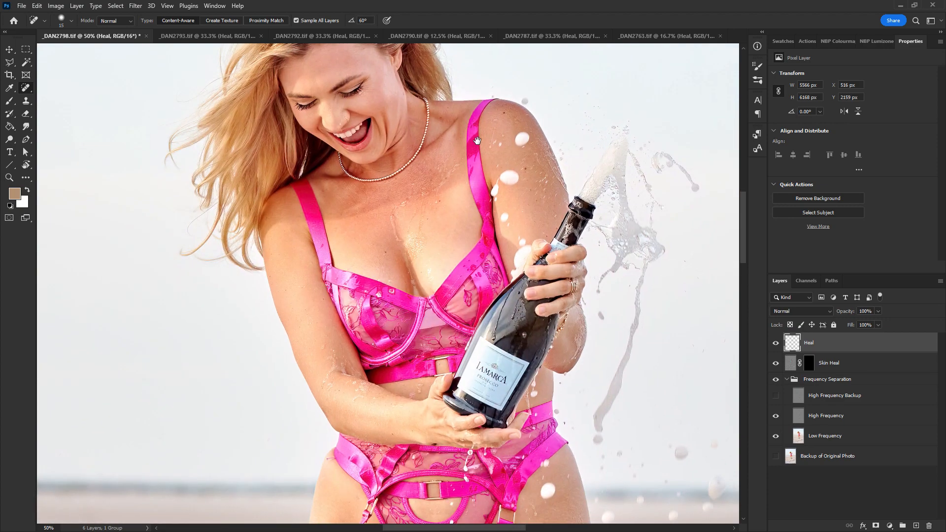
scroll(476, 141, "down", 3)
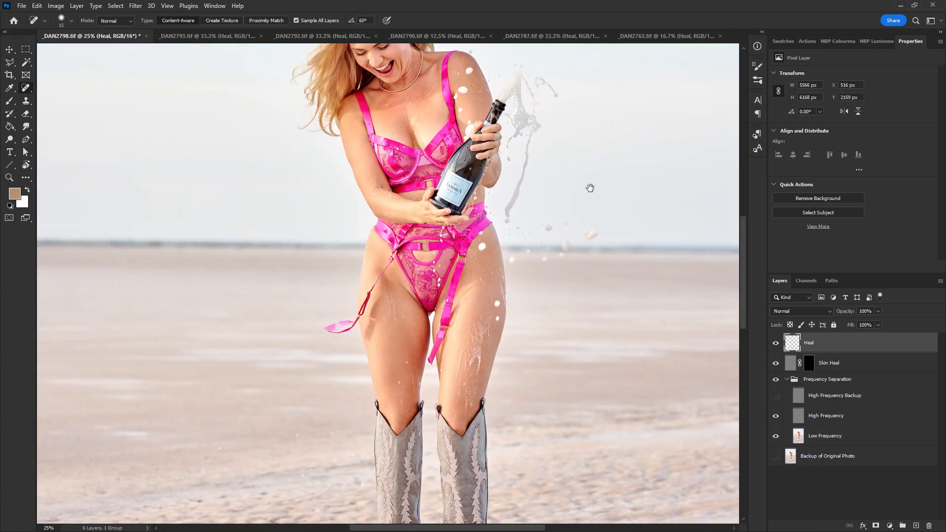
left_click_drag(591, 188, 582, 61)
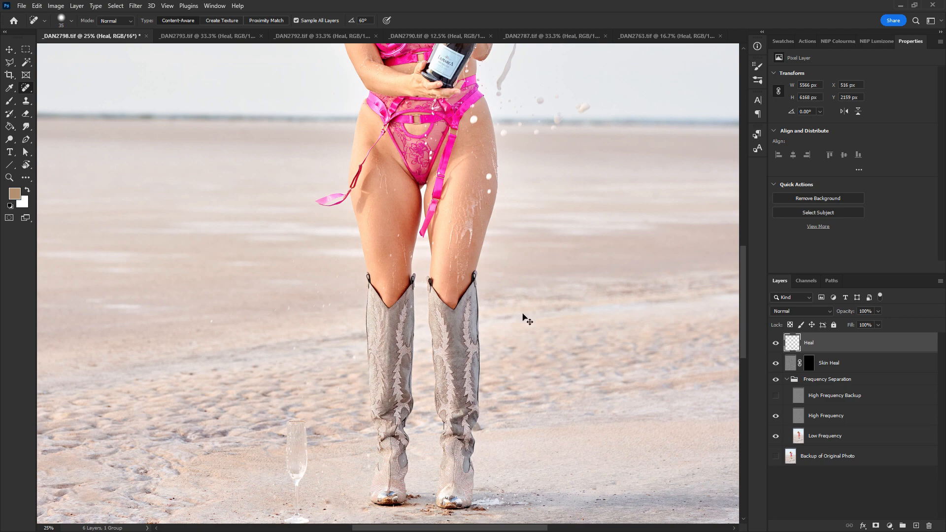
scroll(466, 326, "down", 1)
left_click_drag(521, 257, 536, 310)
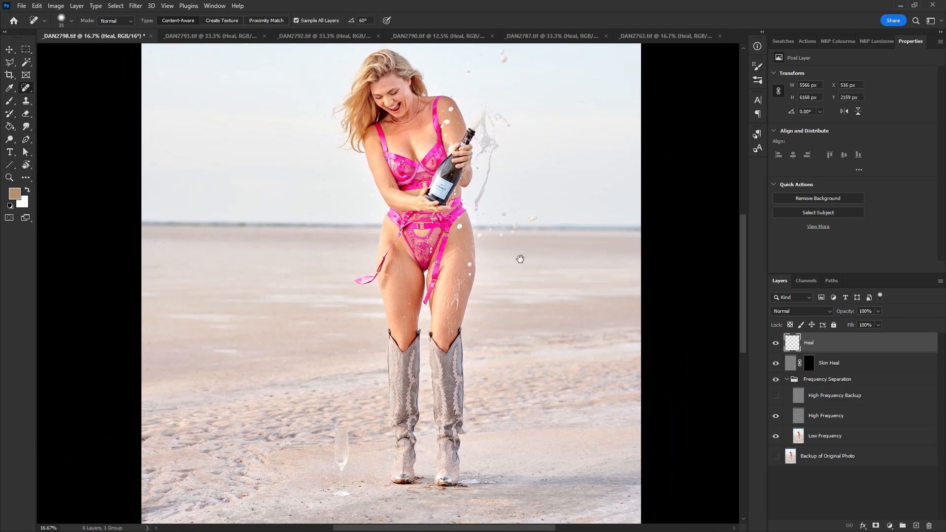
key("ctrl+alt+w")
key("Return")
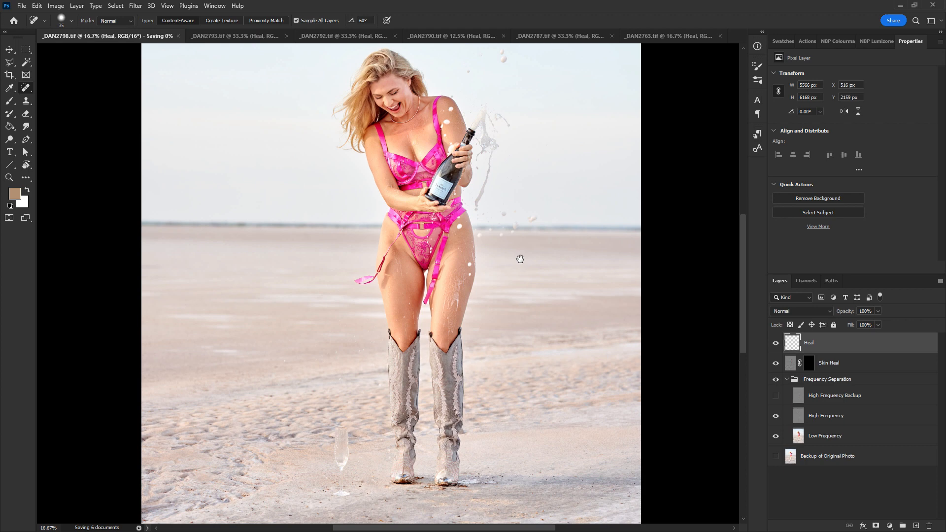
Step: Show the save progress of each queued document
scroll(741, 242, "up", 2)
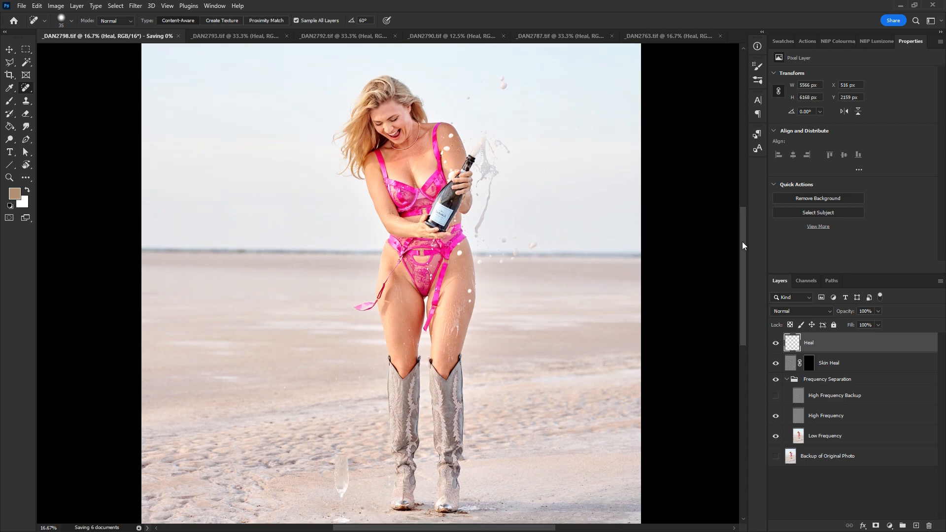
key("ctrl+minus")
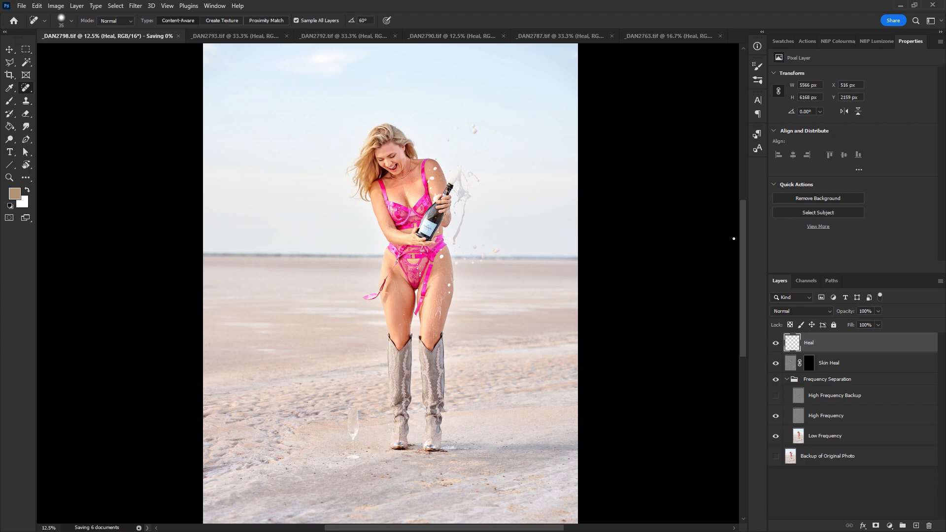
left_click(138, 528)
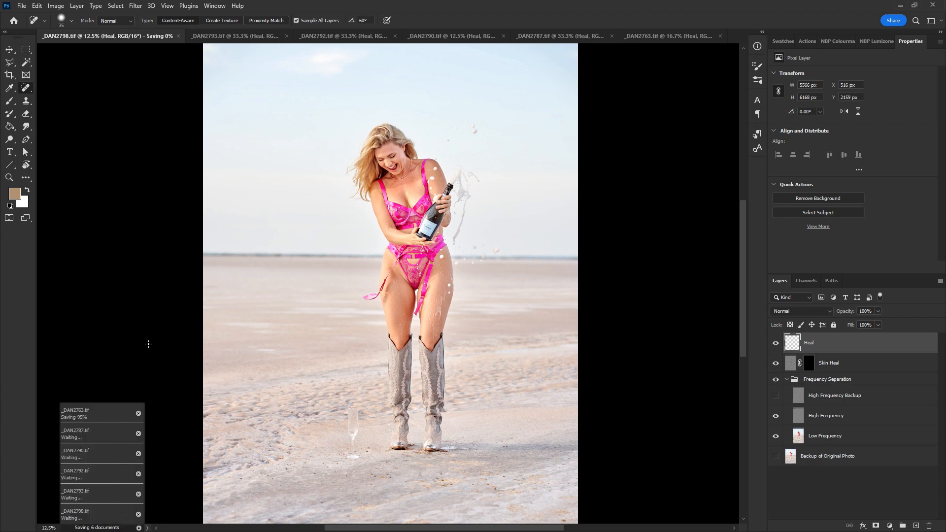